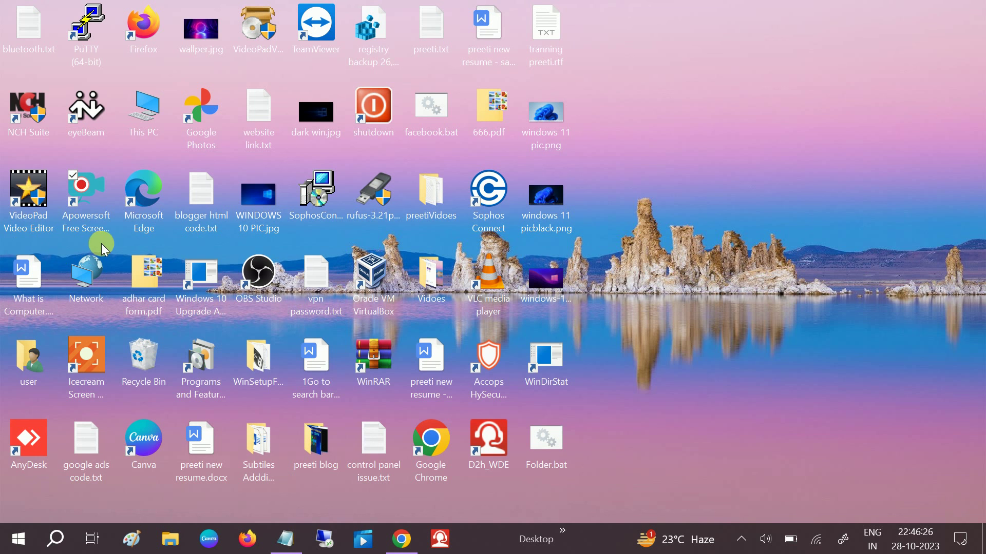
Open the VideoPad Video Editor shortcut's properties and apply Windows 8 as its compatibility mode
{"action": "double_click", "coordinate": [43, 199]}
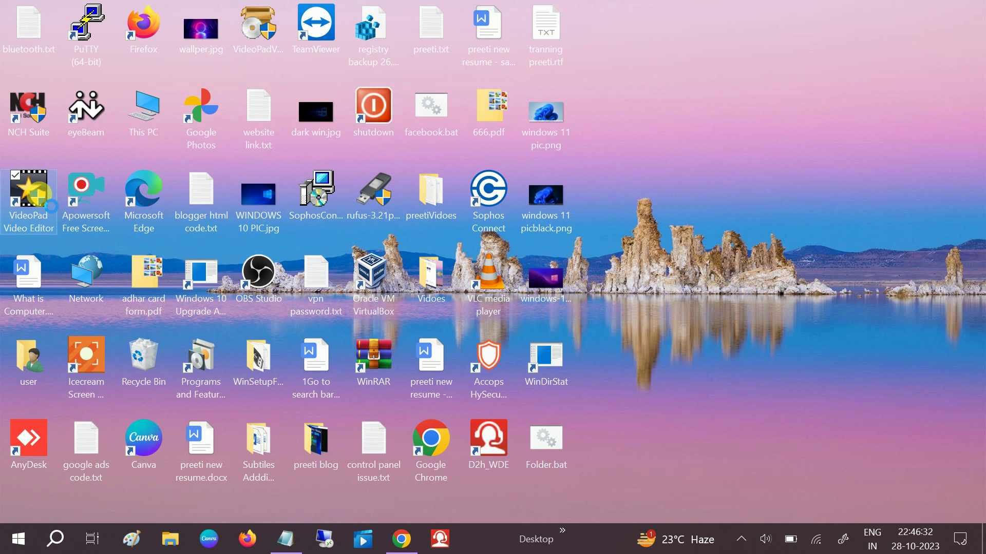
{"action": "right_click", "coordinate": [42, 200]}
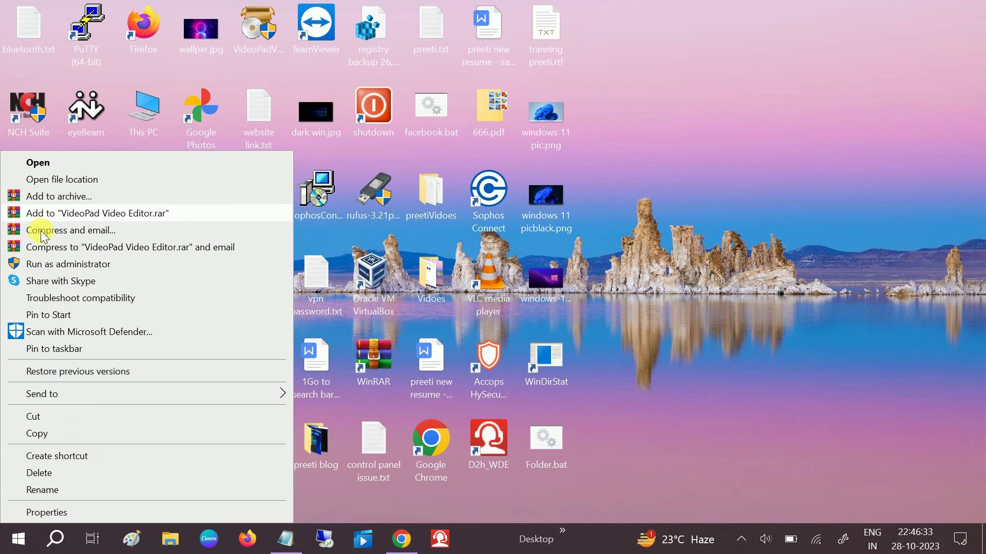
{"action": "left_click", "coordinate": [51, 509]}
{"action": "left_click_drag", "start_coordinate": [239, 104], "coordinate": [372, 86]}
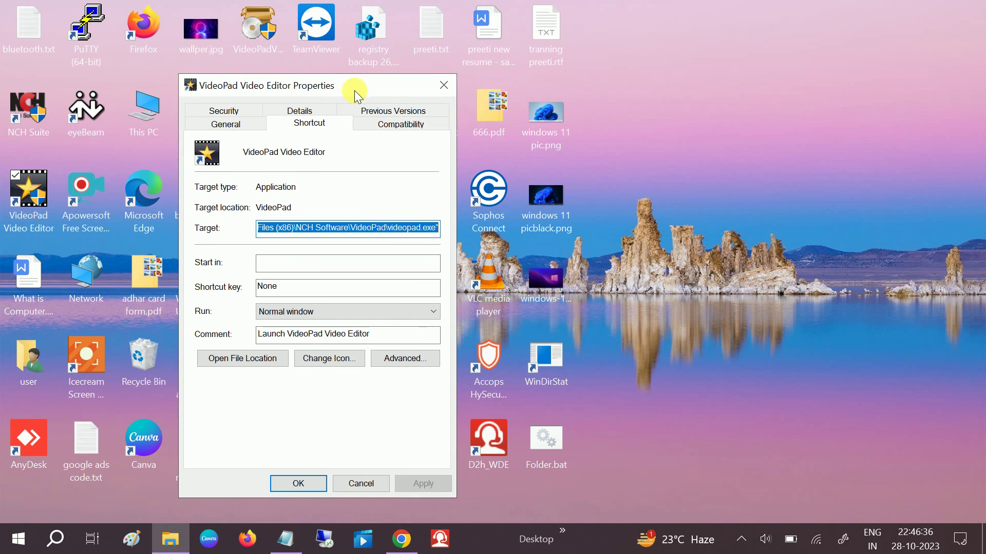
{"action": "left_click", "coordinate": [399, 127]}
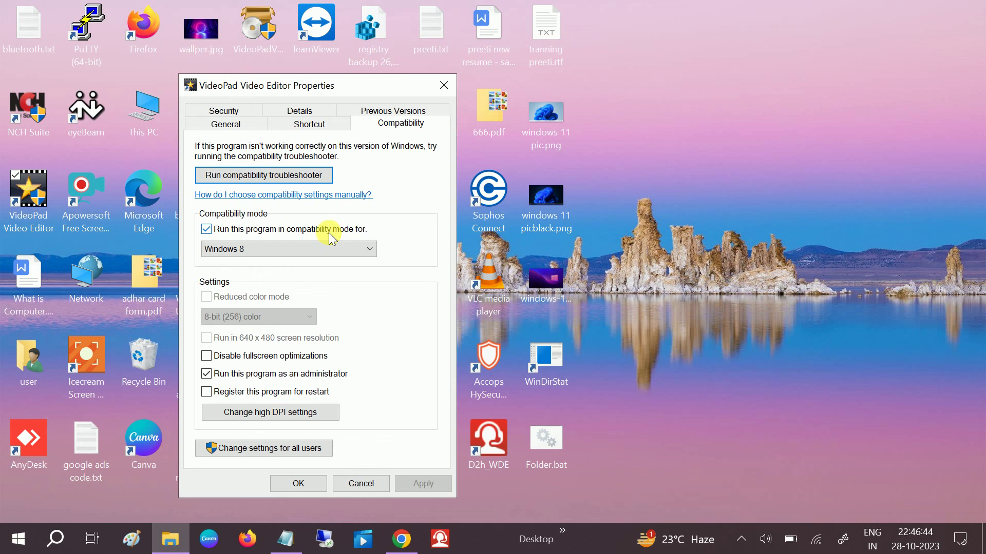
{"action": "left_click", "coordinate": [306, 250]}
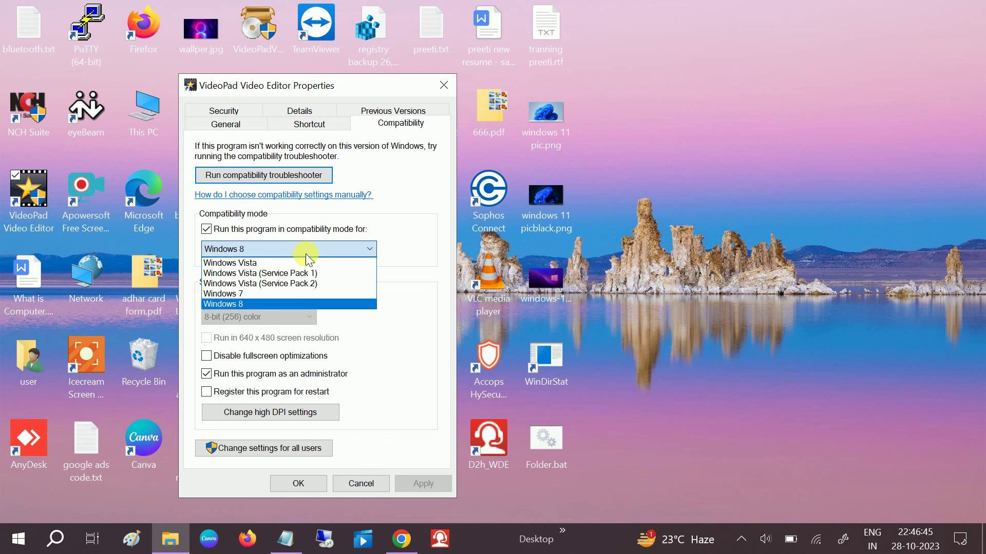
{"action": "left_click", "coordinate": [248, 304]}
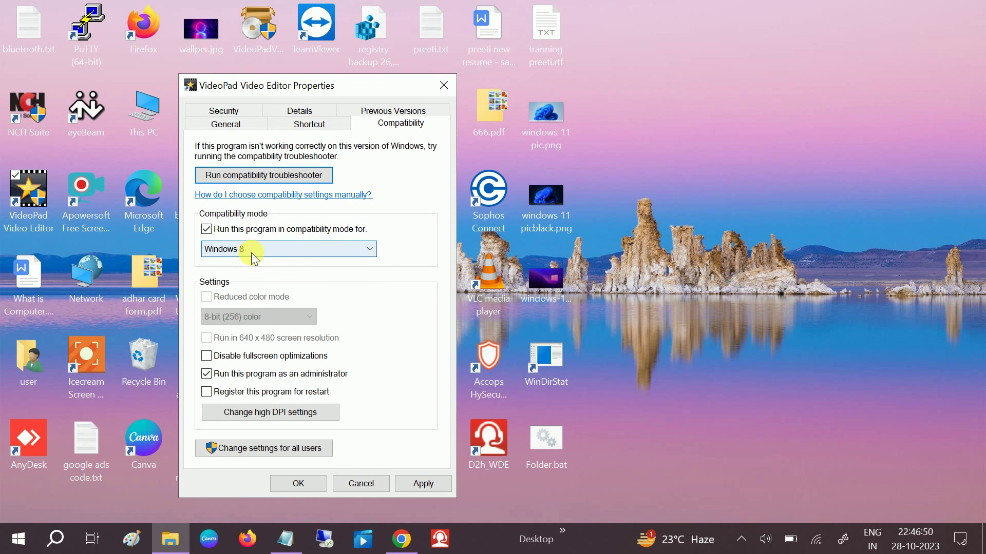
{"action": "left_click", "coordinate": [421, 488]}
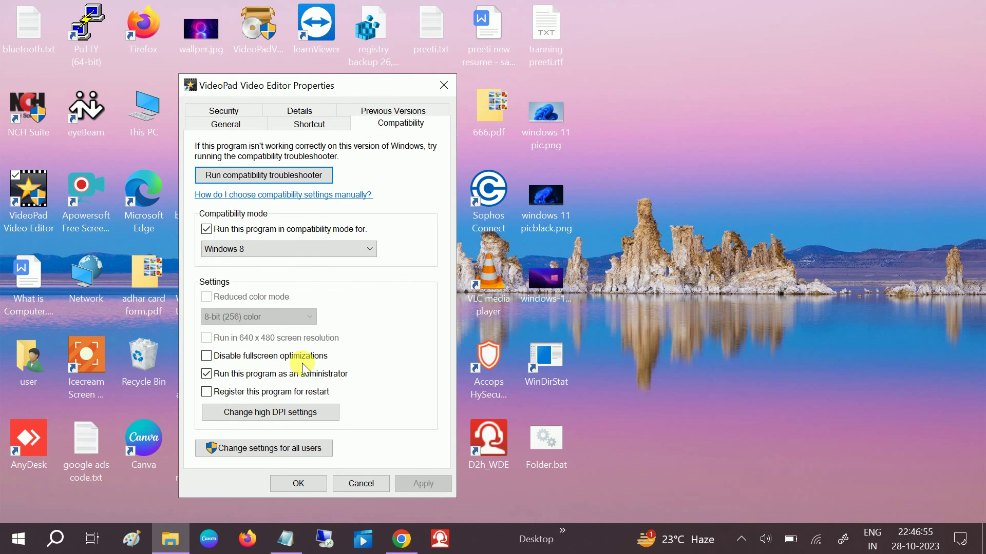
Disable fullscreen optimizations for VideoPad Video Editor, apply the change and close its properties
{"action": "left_click", "coordinate": [213, 359]}
{"action": "left_click", "coordinate": [423, 484]}
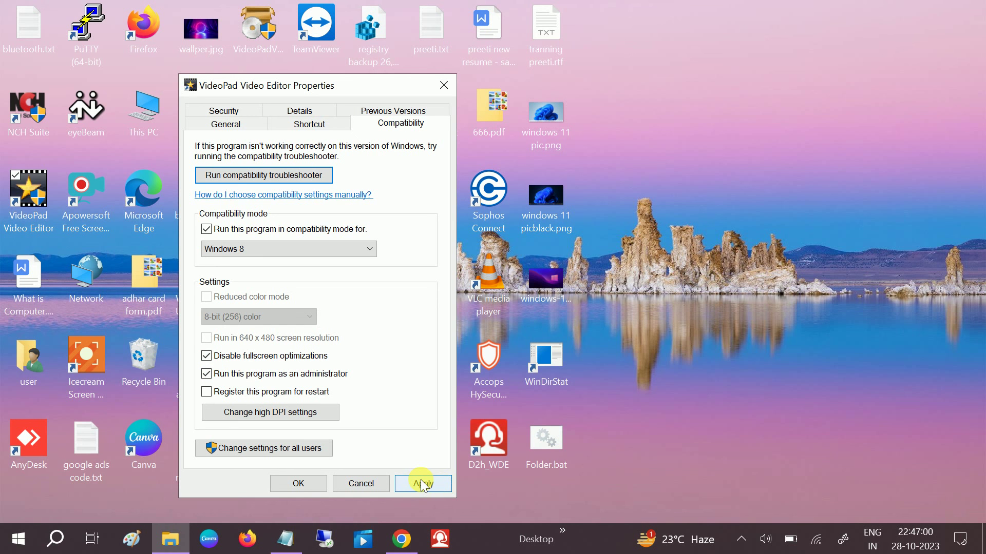
{"action": "left_click", "coordinate": [299, 485]}
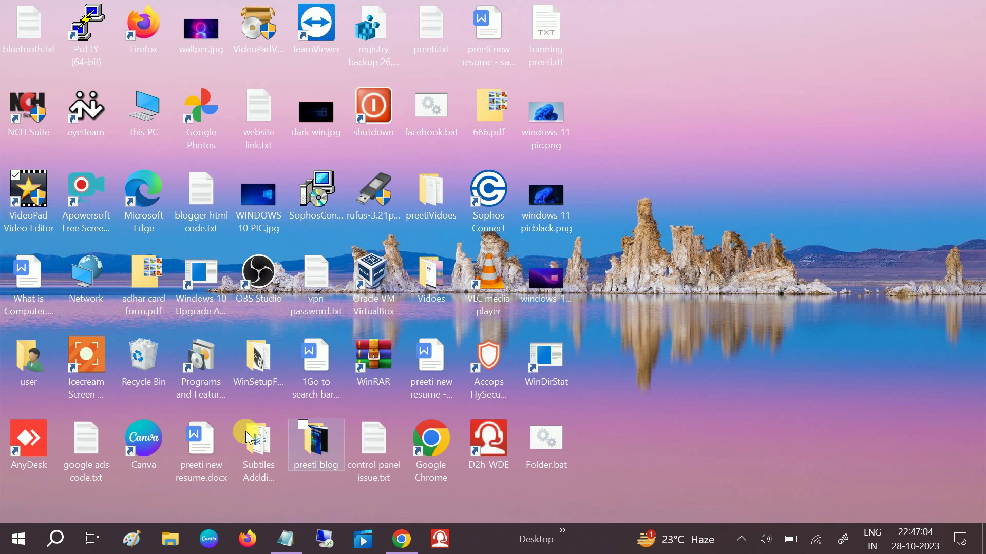
{"action": "left_click", "coordinate": [15, 544]}
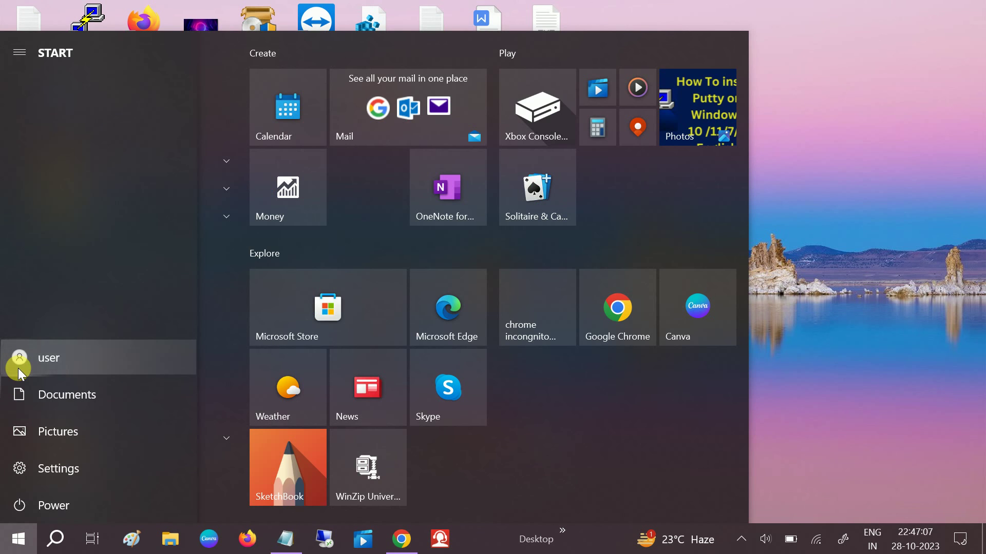
{"action": "left_click", "coordinate": [19, 368]}
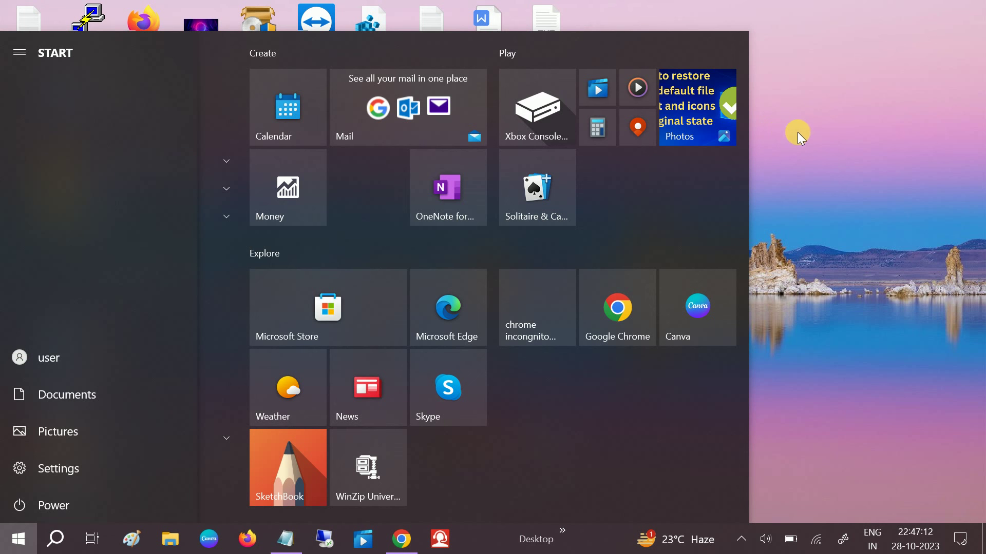
{"action": "left_click", "coordinate": [796, 132]}
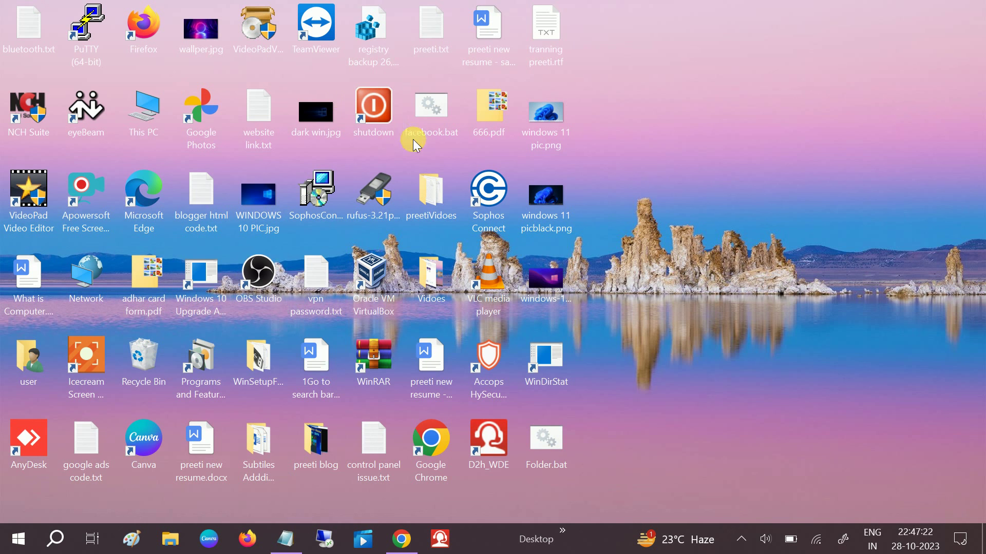
Open the display settings and set the size of text, apps and other items to 100%
{"action": "right_click", "coordinate": [702, 63]}
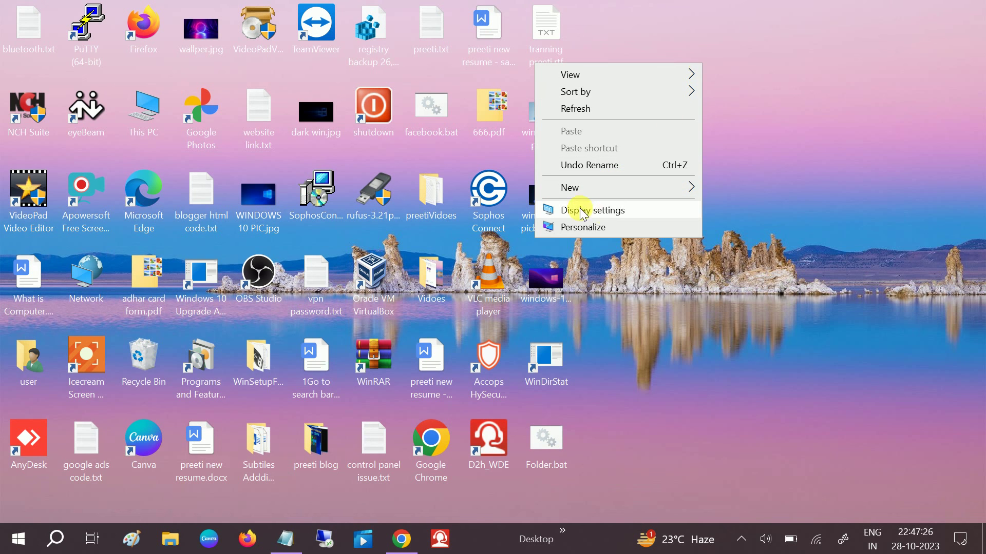
{"action": "left_click", "coordinate": [599, 212]}
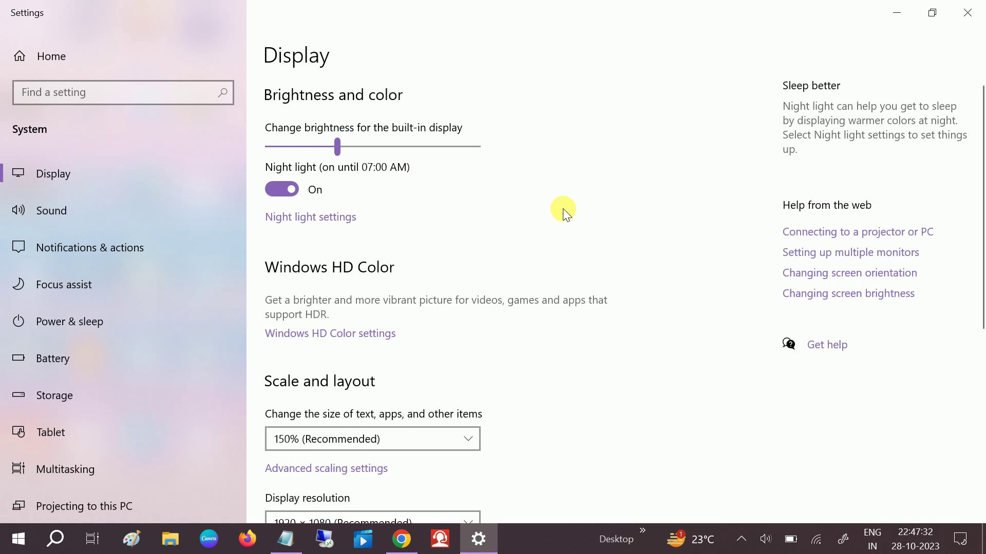
{"action": "scroll", "coordinate": [563, 208], "scroll_direction": "down", "scroll_amount": 3}
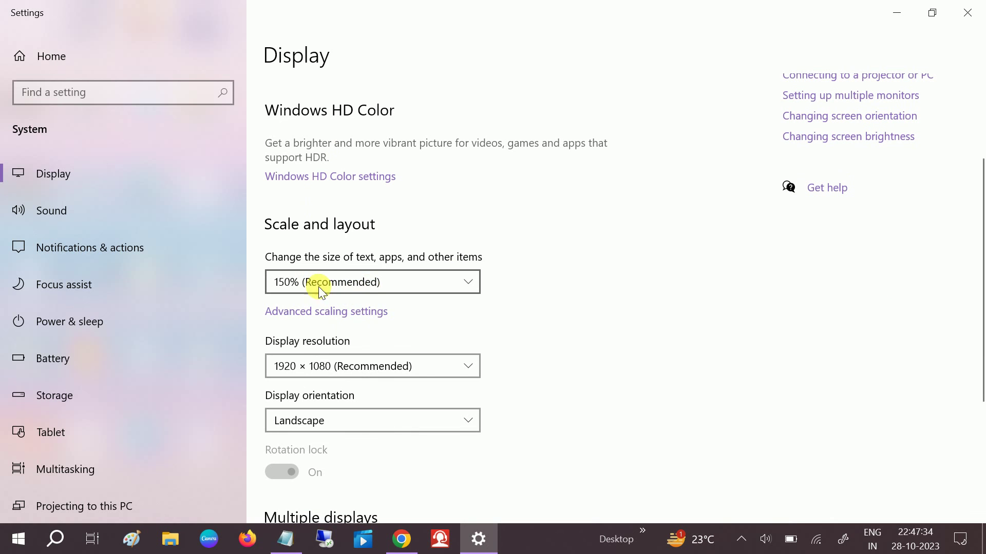
{"action": "left_click", "coordinate": [348, 284]}
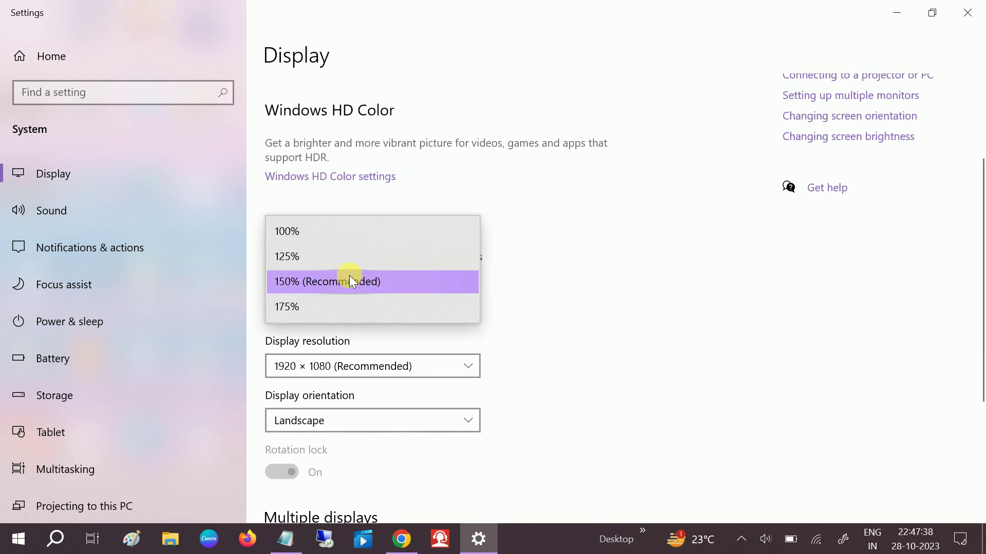
{"action": "left_click", "coordinate": [303, 232]}
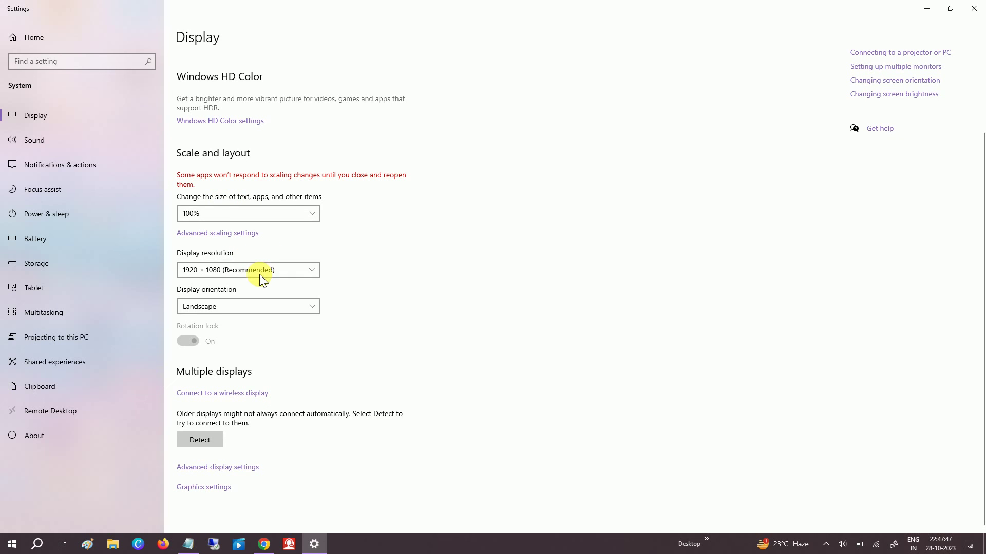
Set the size of text, apps and other items to 150% (Recommended) and close the display settings
{"action": "left_click", "coordinate": [276, 218]}
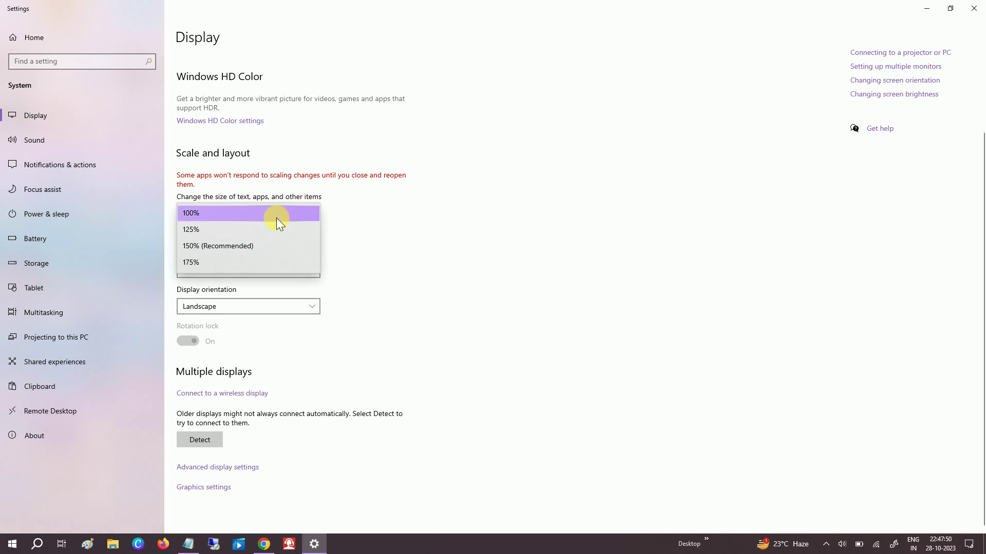
{"action": "left_click", "coordinate": [251, 245]}
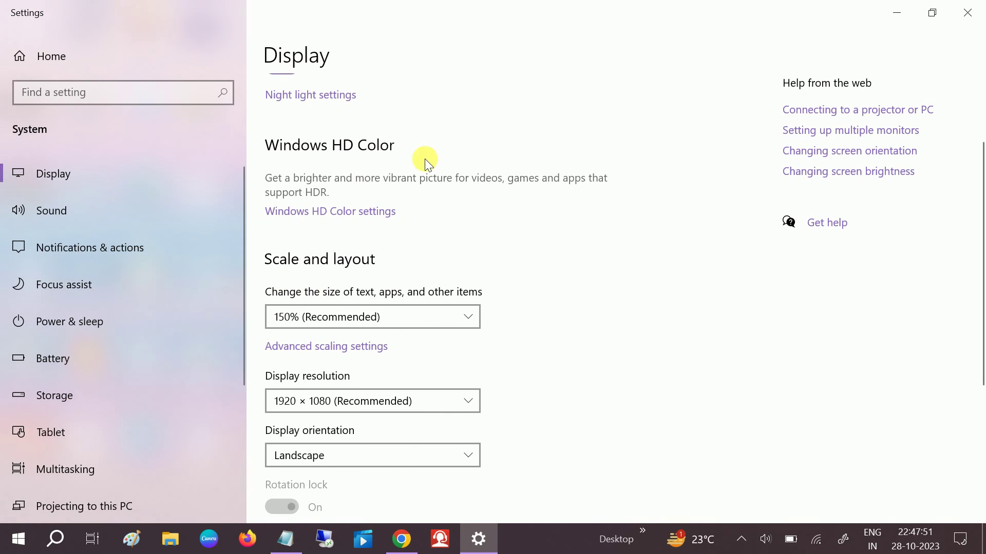
{"action": "left_click", "coordinate": [966, 12]}
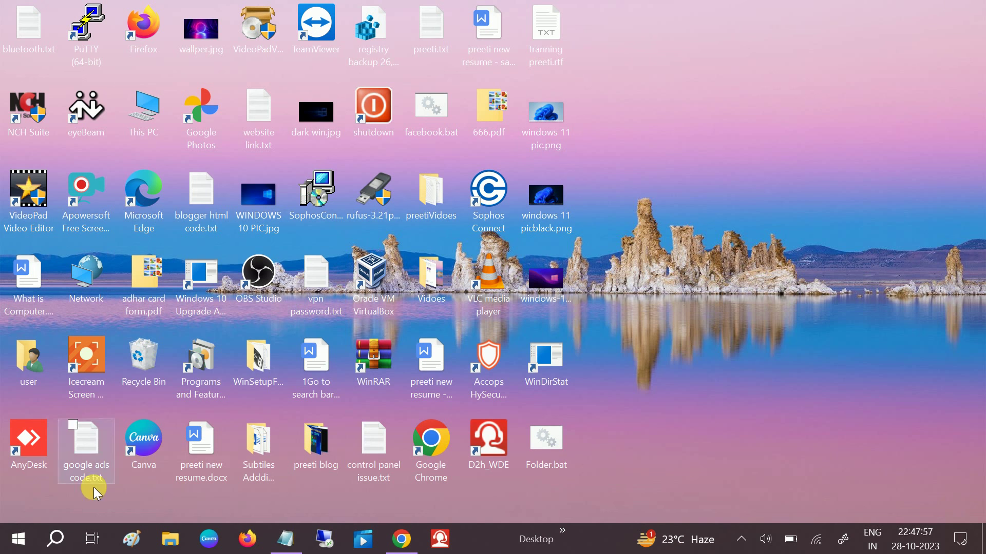
Find Device Manager through the Windows search and open it
{"action": "left_click", "coordinate": [54, 540]}
{"action": "type", "text": "d"}
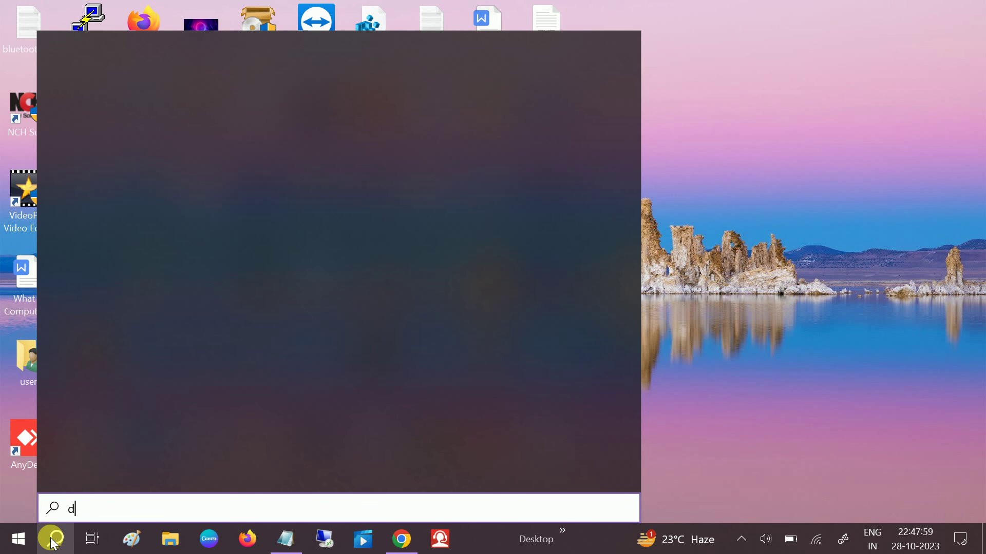
{"action": "type", "text": "evi"}
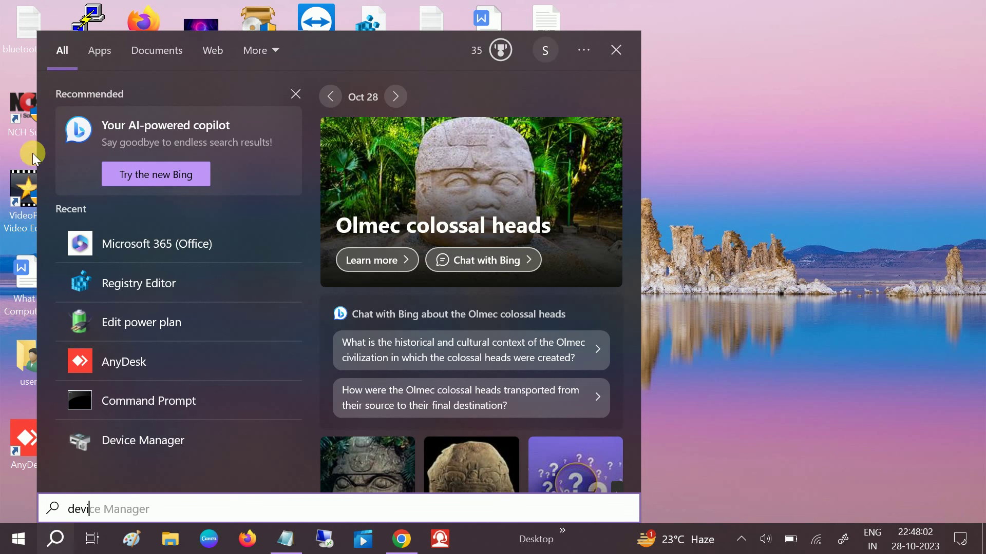
{"action": "left_click", "coordinate": [127, 121]}
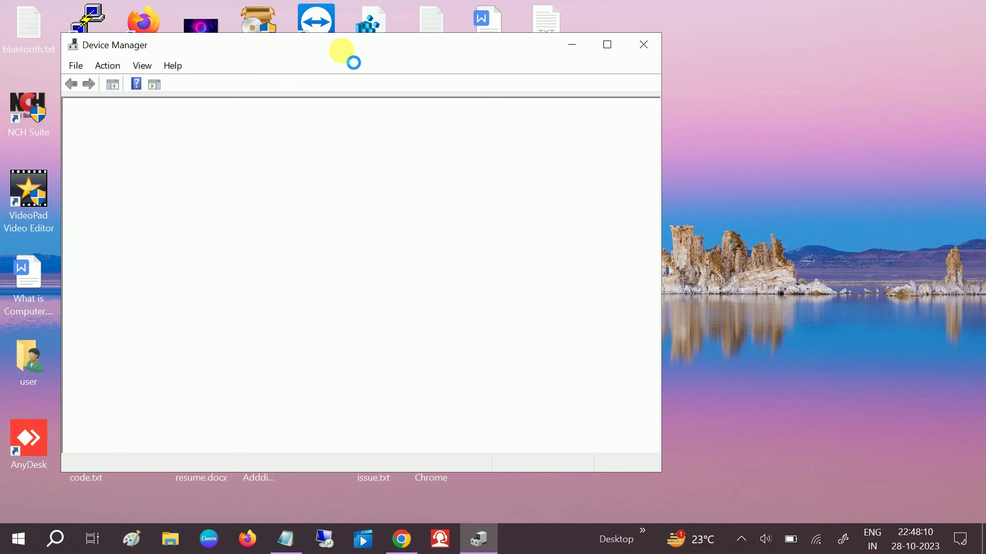
{"action": "left_click_drag", "start_coordinate": [341, 50], "coordinate": [421, 51]}
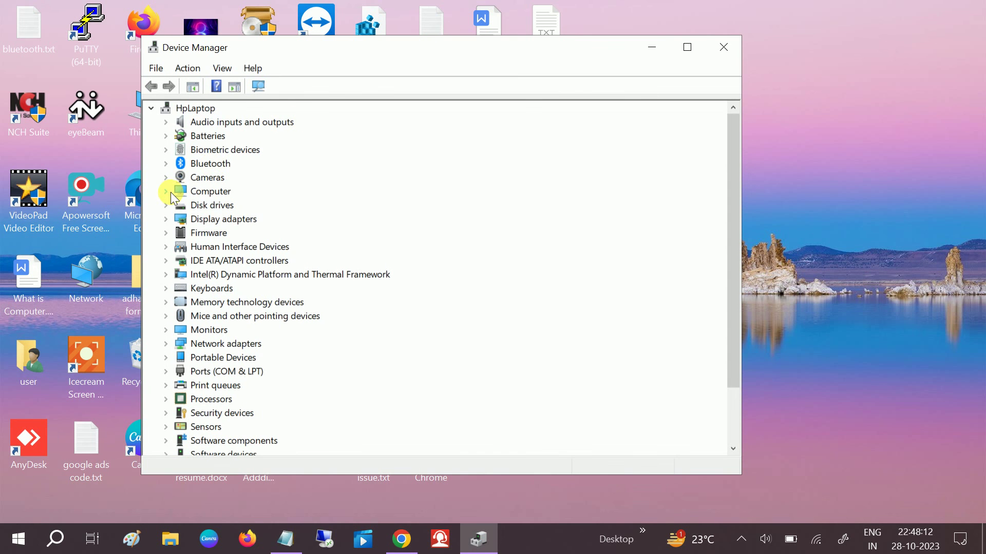
Search automatically for an updated driver for the Intel(R) HD Graphics 620 display adapter, then close Device Manager
{"action": "left_click", "coordinate": [165, 220]}
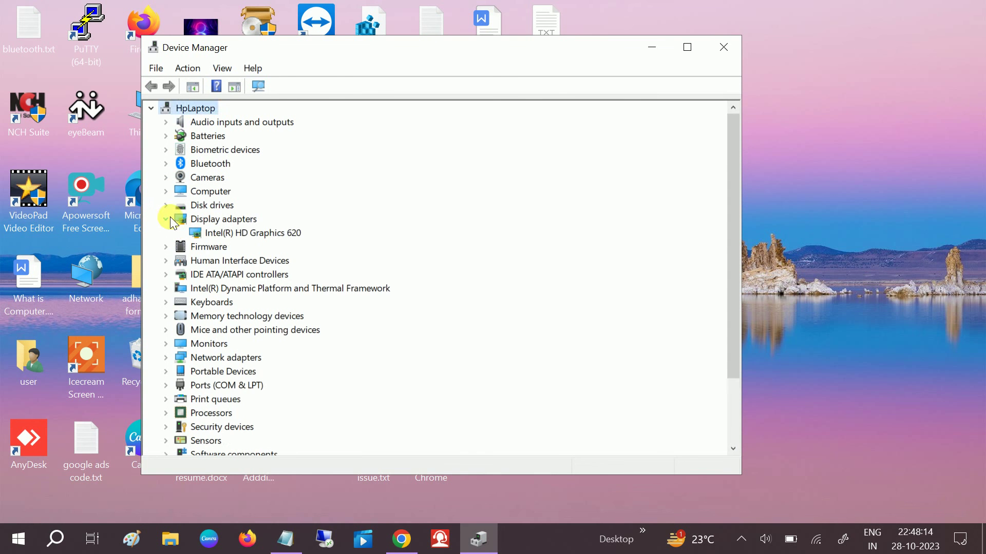
{"action": "left_click", "coordinate": [230, 235]}
{"action": "right_click", "coordinate": [224, 233]}
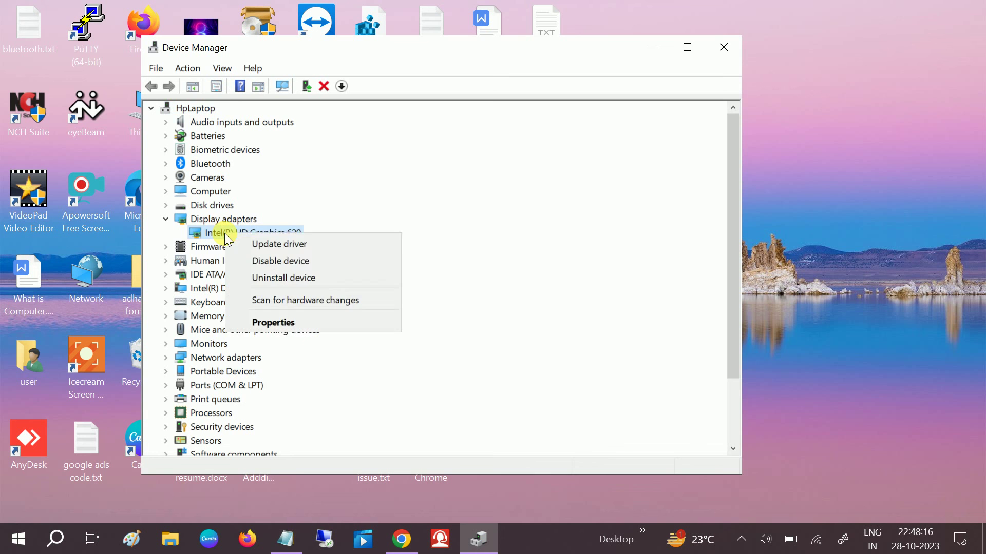
{"action": "left_click", "coordinate": [272, 245]}
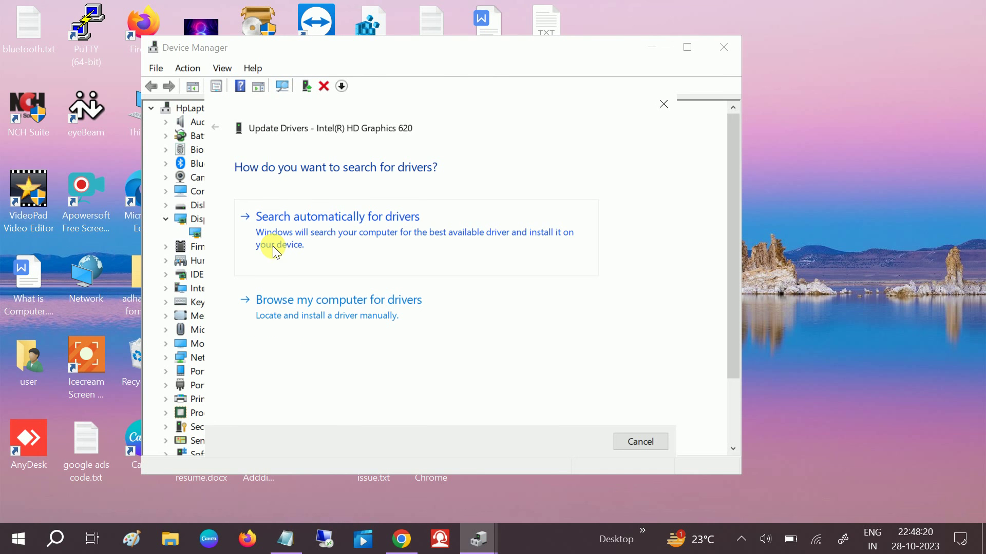
{"action": "left_click", "coordinate": [379, 243]}
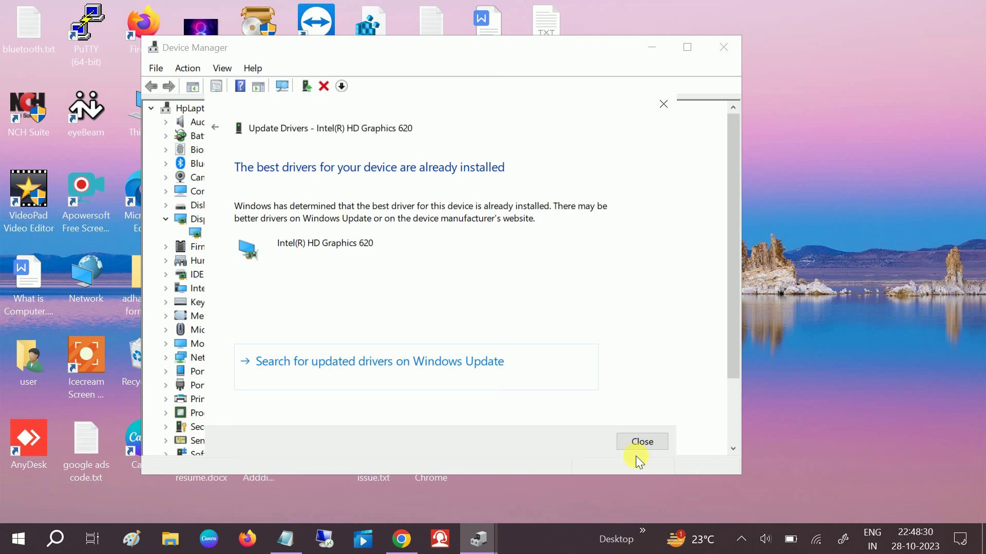
{"action": "left_click", "coordinate": [640, 441]}
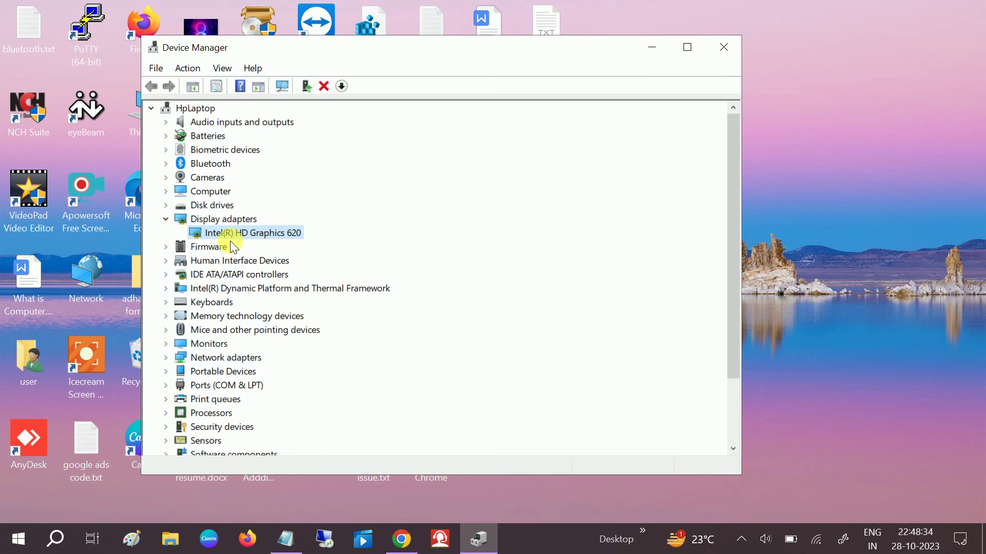
{"action": "left_click", "coordinate": [722, 52]}
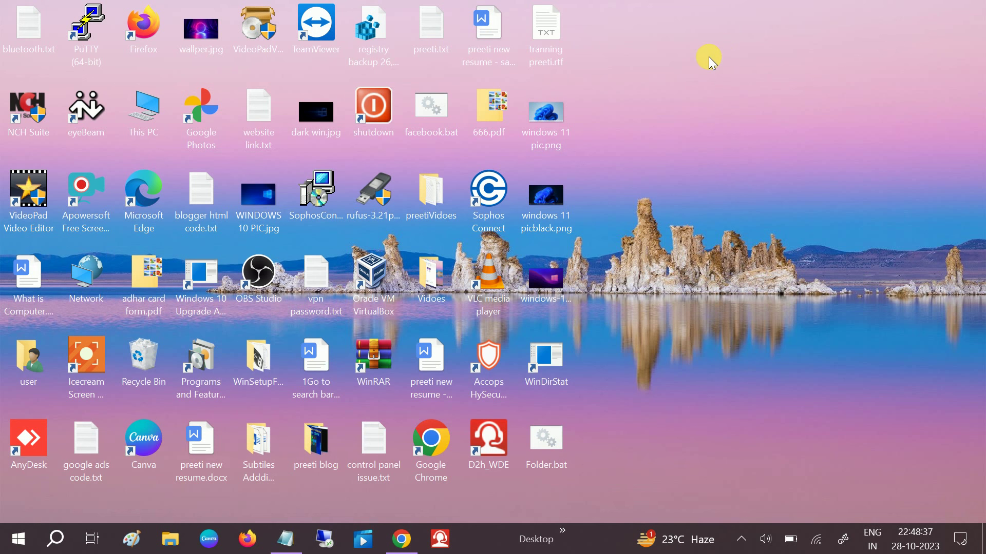
Open the taskbar settings and turn on automatically hiding the taskbar in desktop mode
{"action": "left_click", "coordinate": [23, 543]}
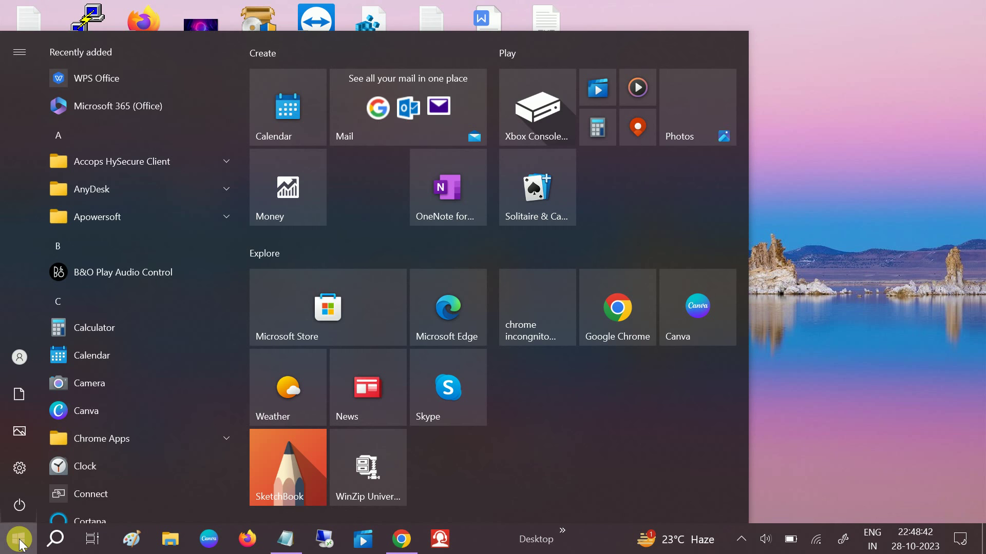
{"action": "left_click", "coordinate": [23, 469]}
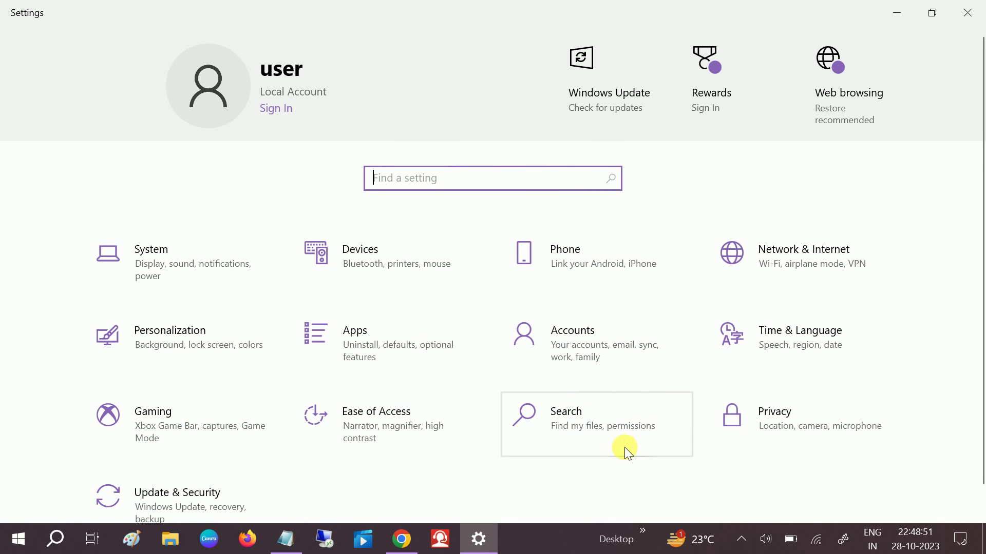
{"action": "right_click", "coordinate": [546, 540]}
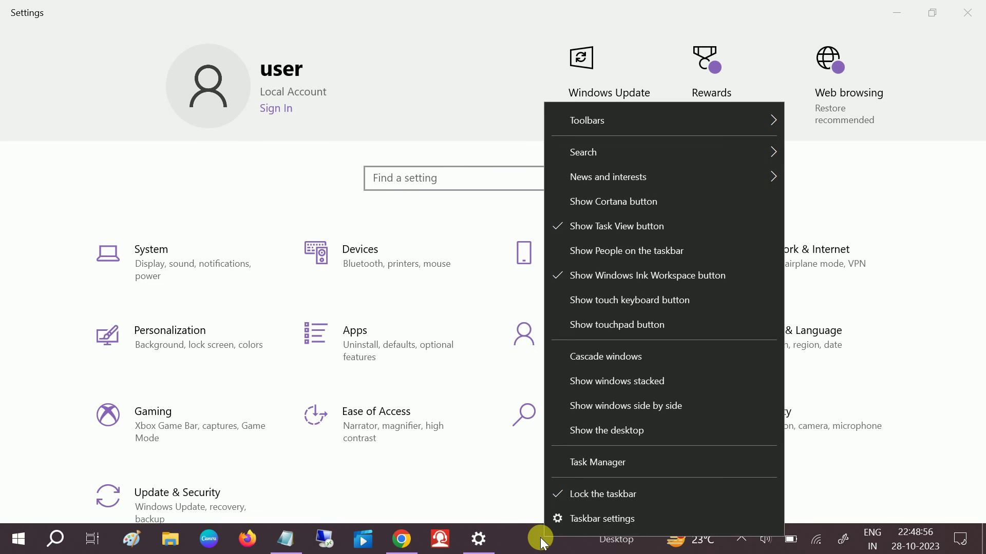
{"action": "left_click", "coordinate": [604, 519]}
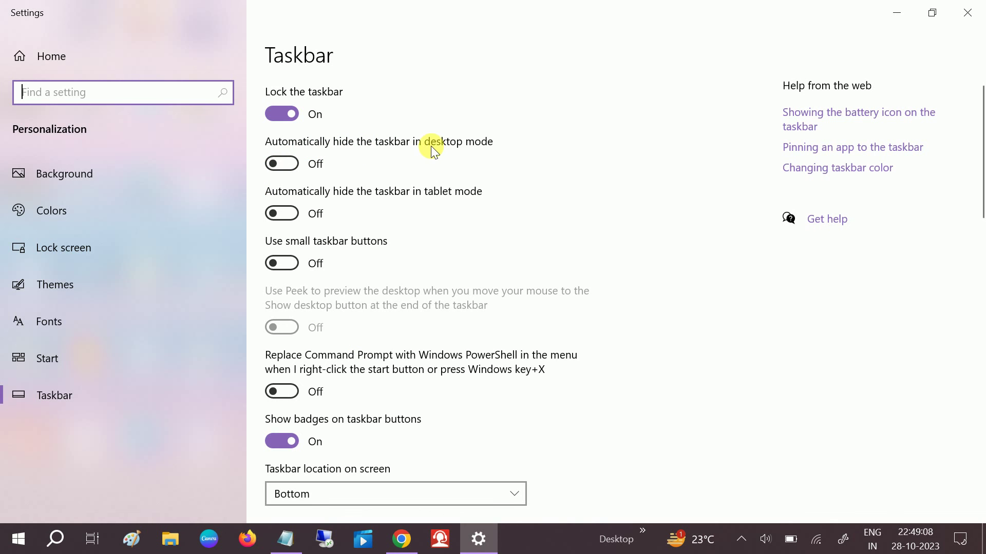
{"action": "left_click", "coordinate": [286, 165]}
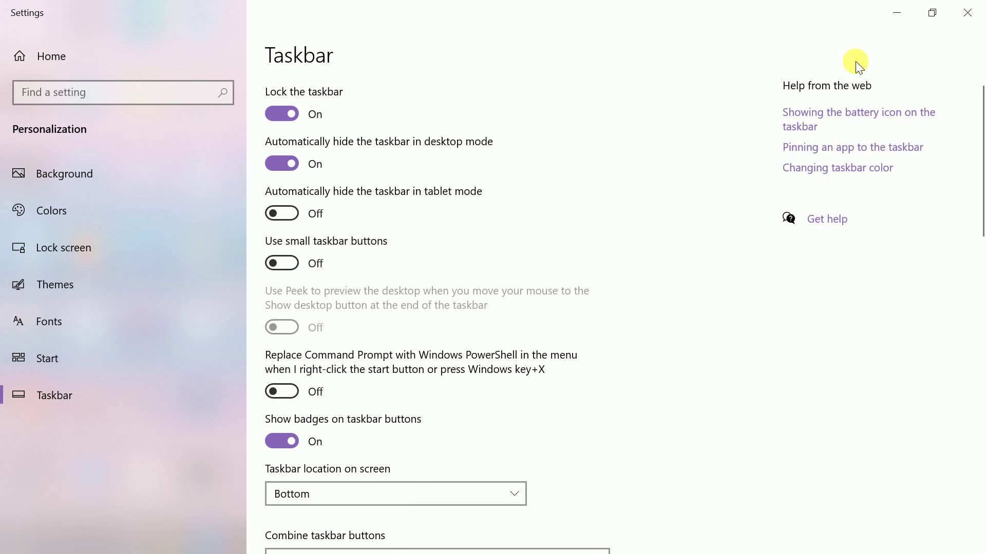
Check the auto-hidden taskbar on the desktop, then turn off automatically hiding it in desktop mode and close the settings
{"action": "left_click", "coordinate": [896, 12]}
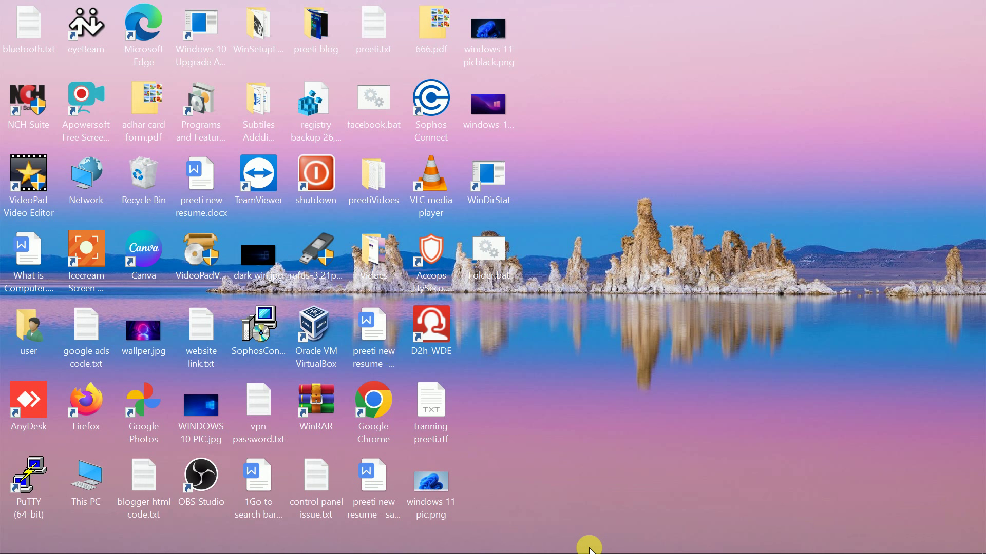
{"action": "mouse_move", "coordinate": [537, 552]}
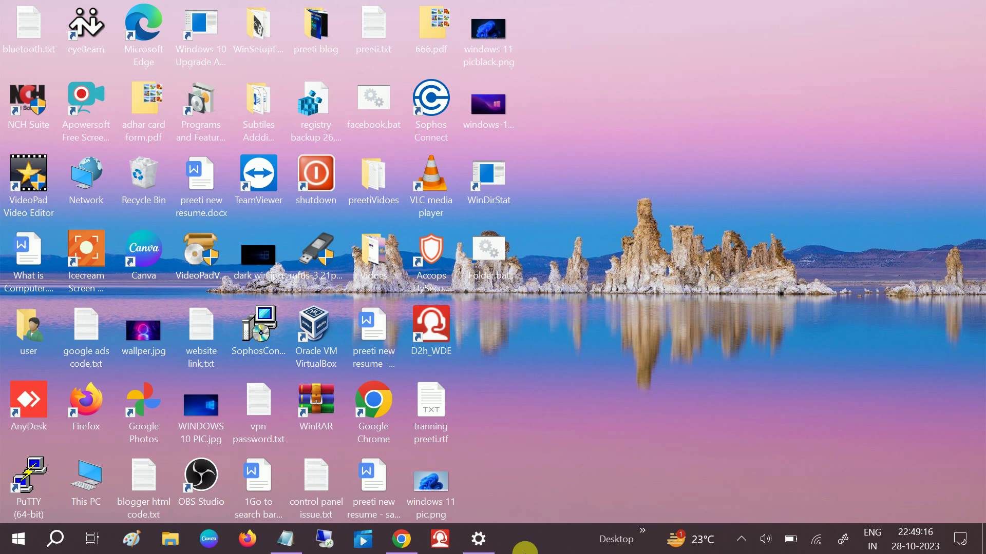
{"action": "left_click", "coordinate": [479, 539]}
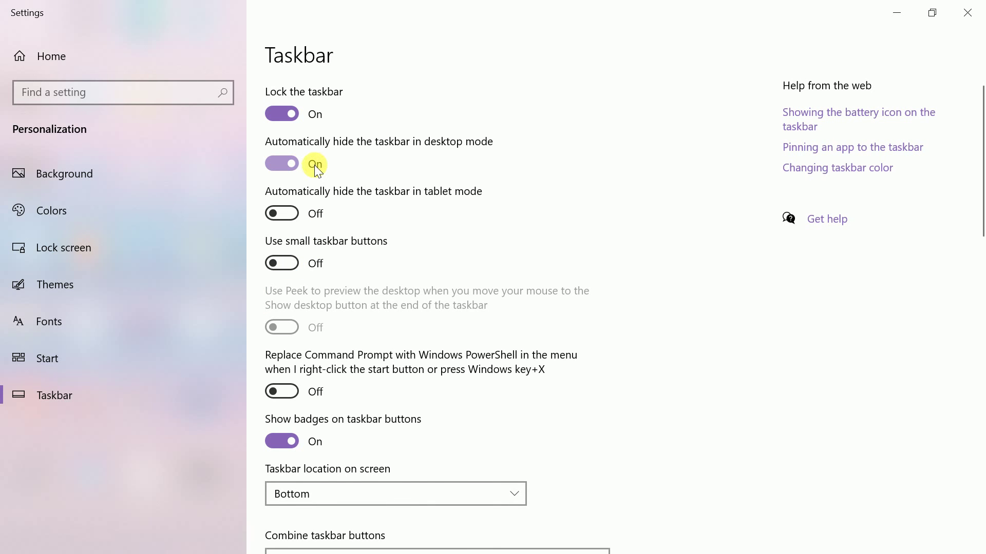
{"action": "left_click", "coordinate": [281, 163]}
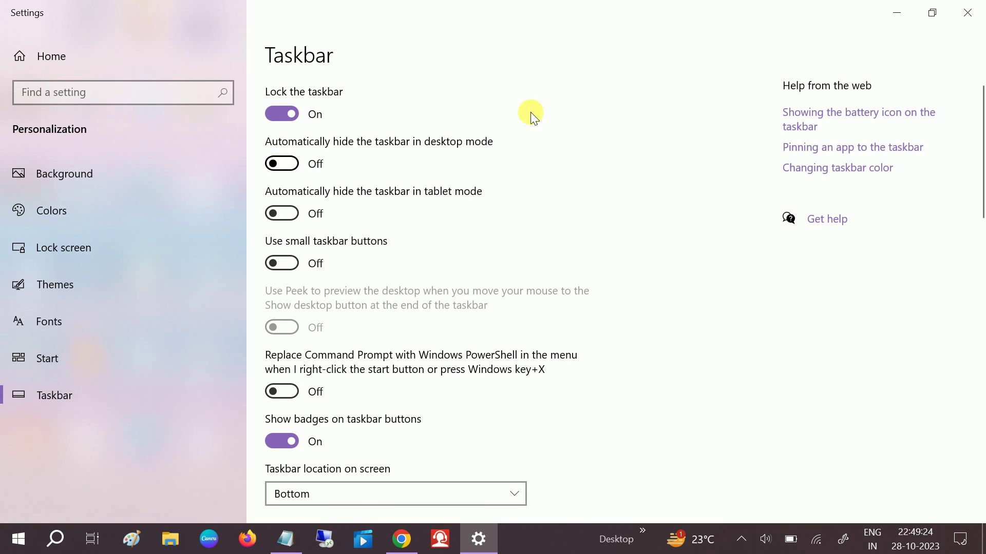
{"action": "left_click", "coordinate": [969, 15]}
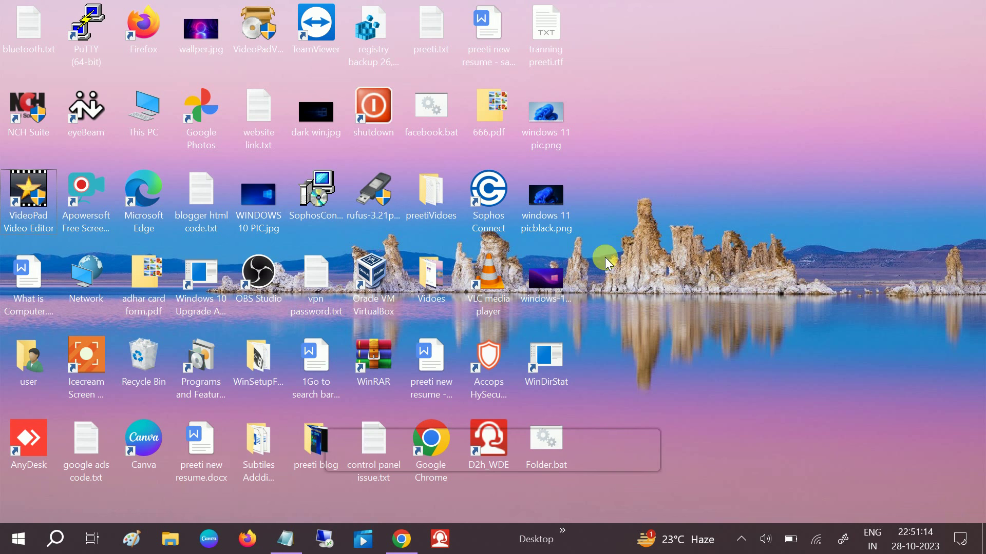
Open the compatibility settings for all users in the VideoPad Video Editor shortcut's properties
{"action": "left_click", "coordinate": [36, 208]}
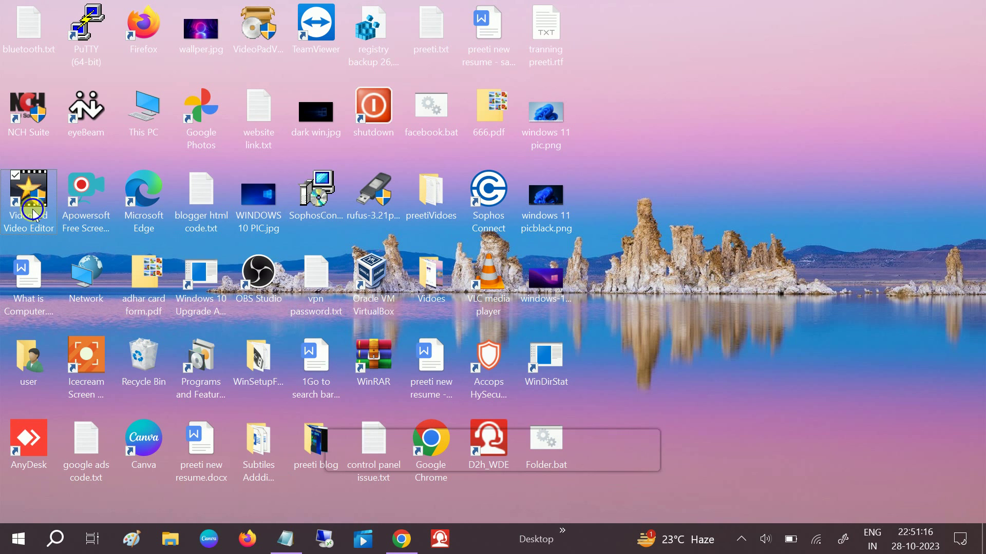
{"action": "right_click", "coordinate": [33, 211]}
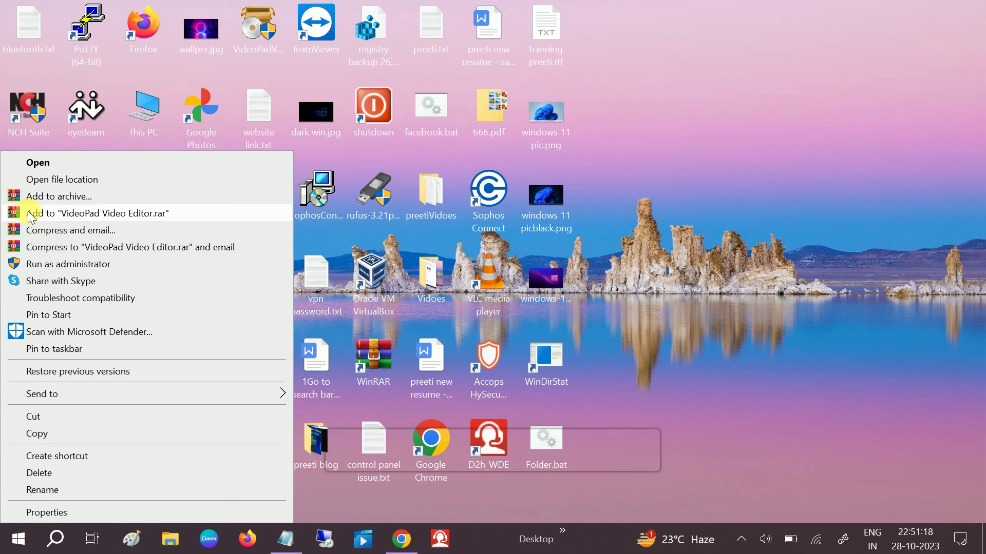
{"action": "left_click", "coordinate": [60, 509]}
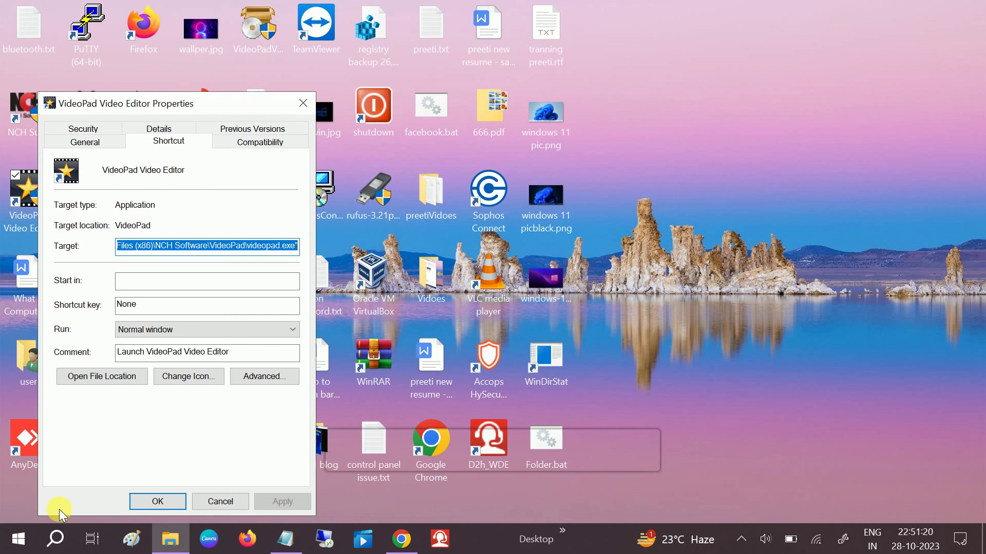
{"action": "left_click", "coordinate": [267, 144]}
{"action": "left_click_drag", "start_coordinate": [247, 99], "coordinate": [431, 59]}
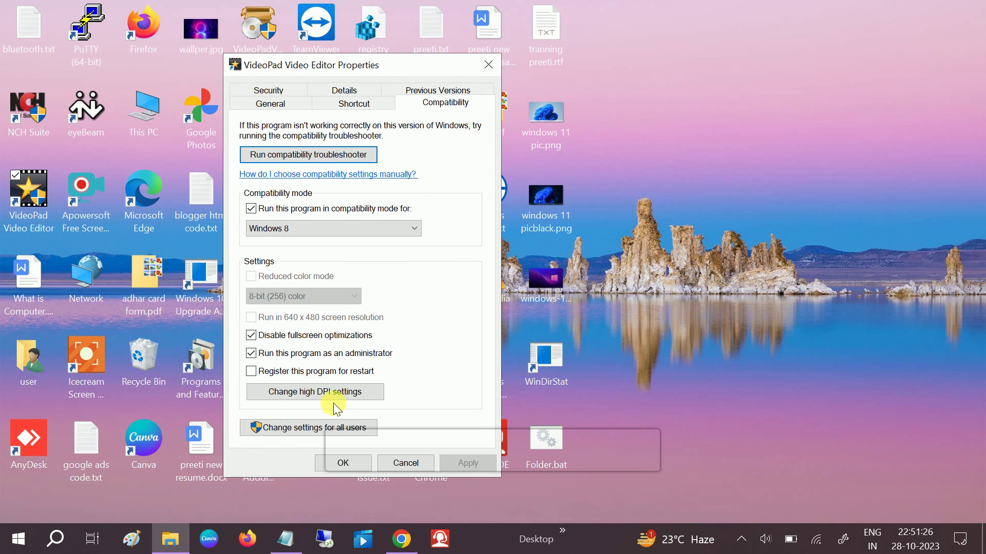
{"action": "left_click", "coordinate": [306, 426]}
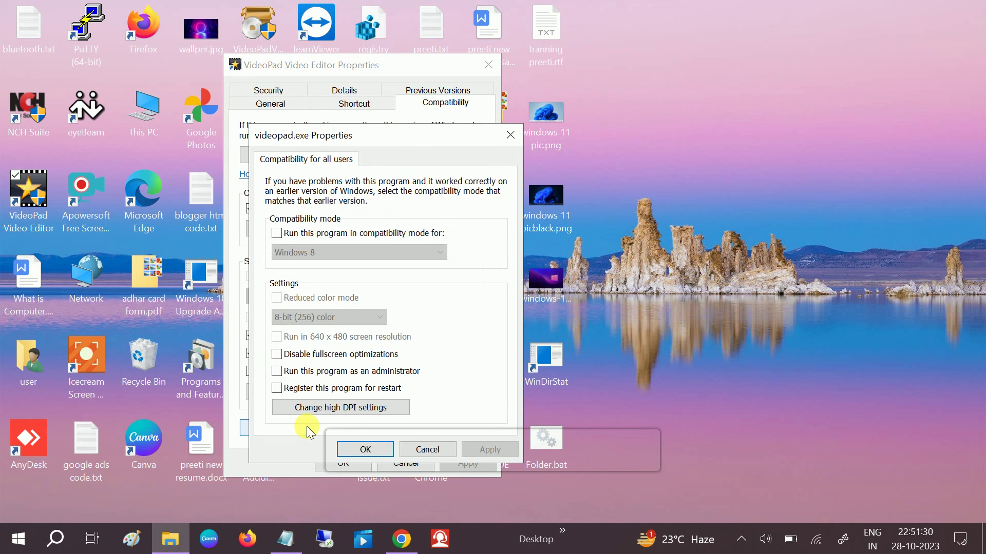
{"action": "left_click_drag", "start_coordinate": [428, 133], "coordinate": [447, 72]}
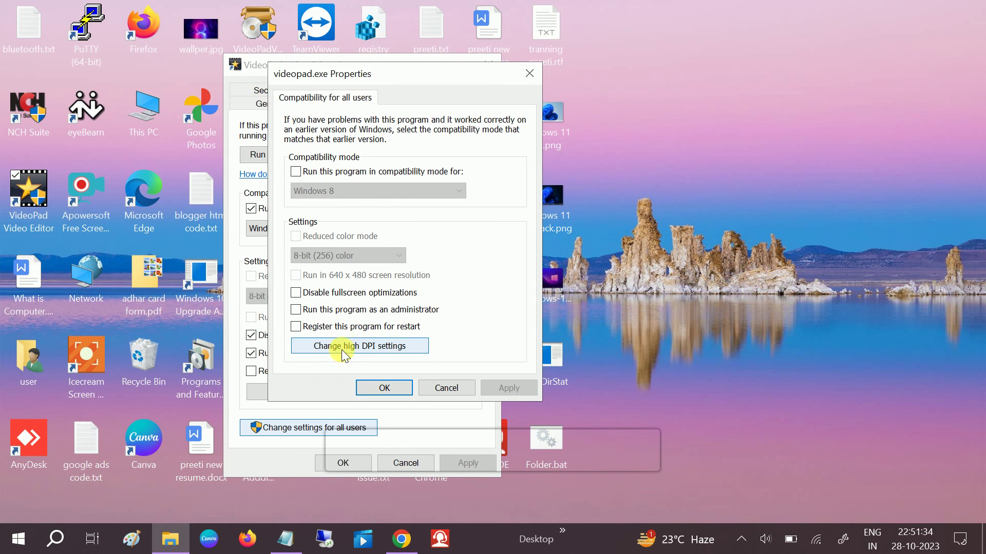
Override the high DPI scaling behavior for videopad.exe with scaling performed by Application, then apply the change and close the properties
{"action": "left_click", "coordinate": [370, 346]}
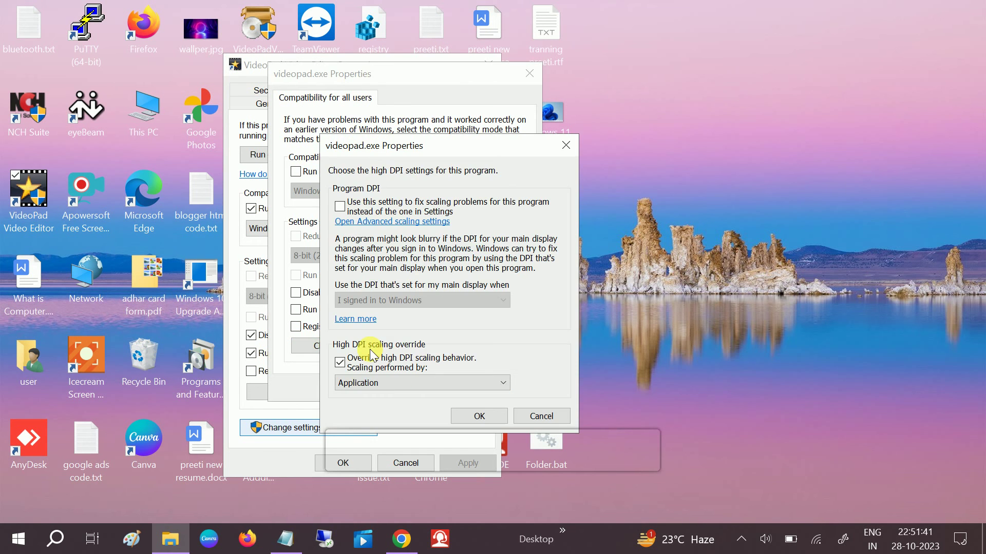
{"action": "left_click", "coordinate": [342, 366]}
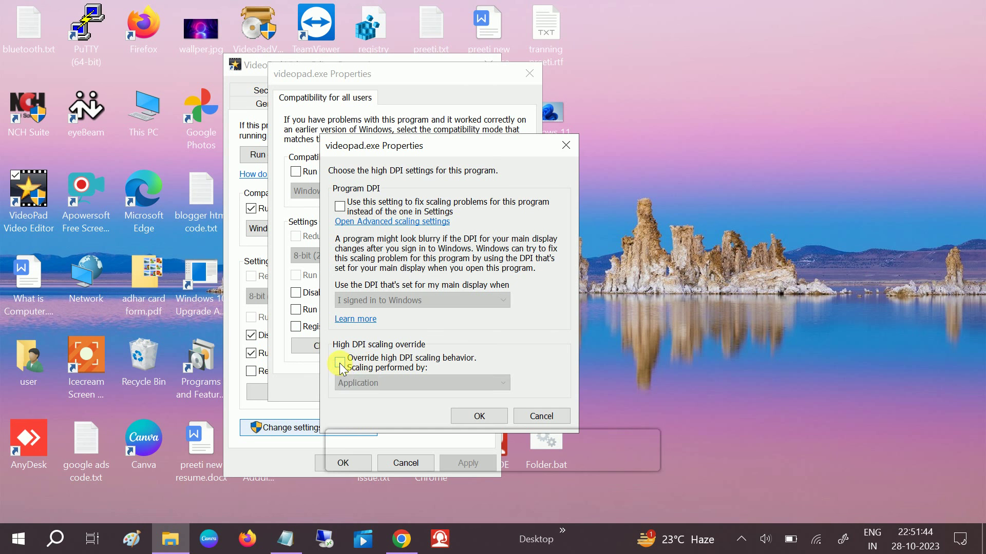
{"action": "left_click", "coordinate": [343, 364]}
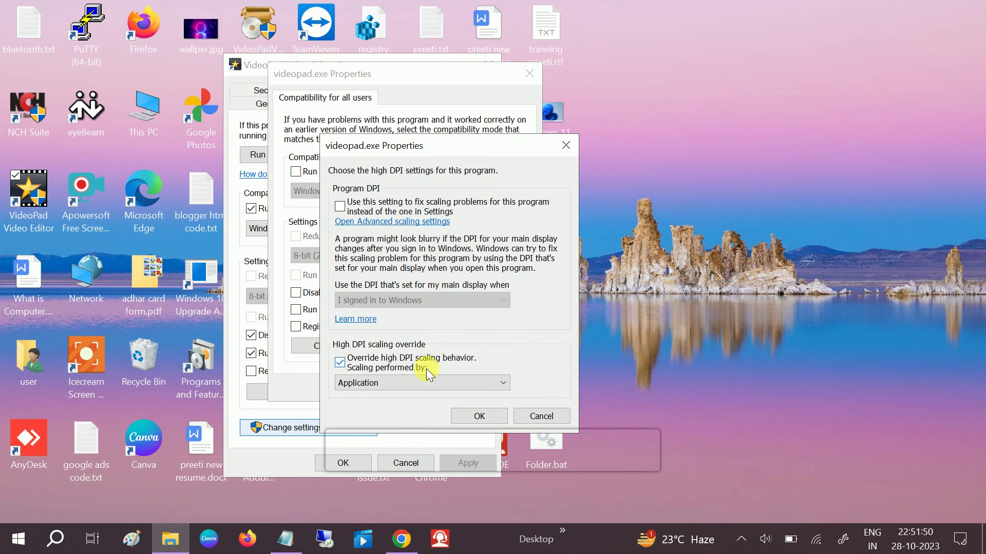
{"action": "left_click", "coordinate": [403, 381]}
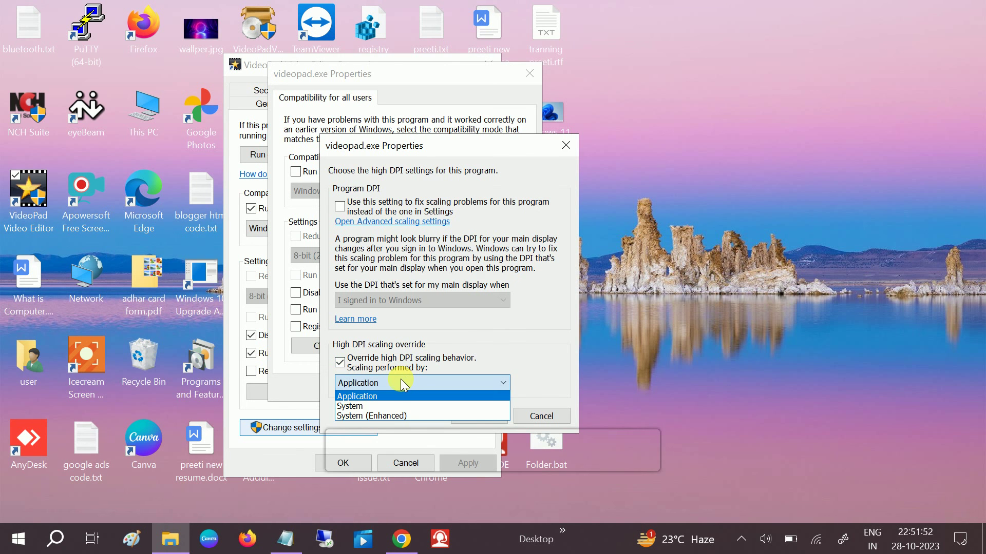
{"action": "left_click", "coordinate": [379, 399]}
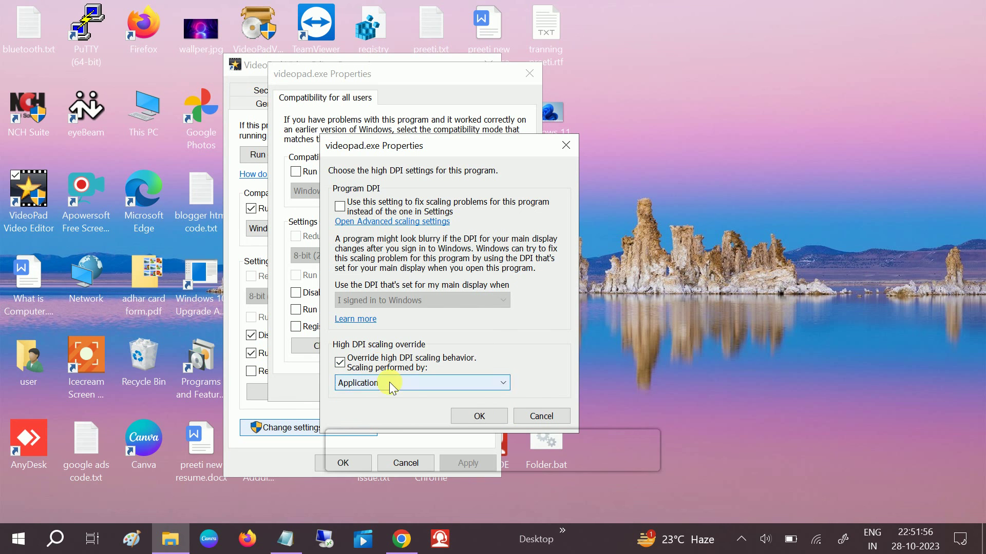
{"action": "left_click", "coordinate": [480, 415]}
{"action": "left_click", "coordinate": [507, 388]}
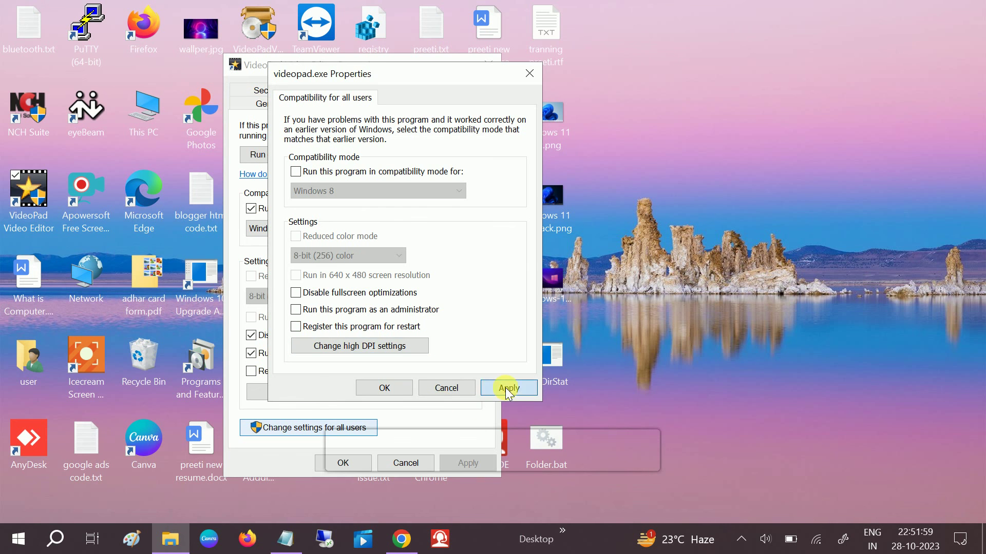
{"action": "left_click", "coordinate": [384, 388]}
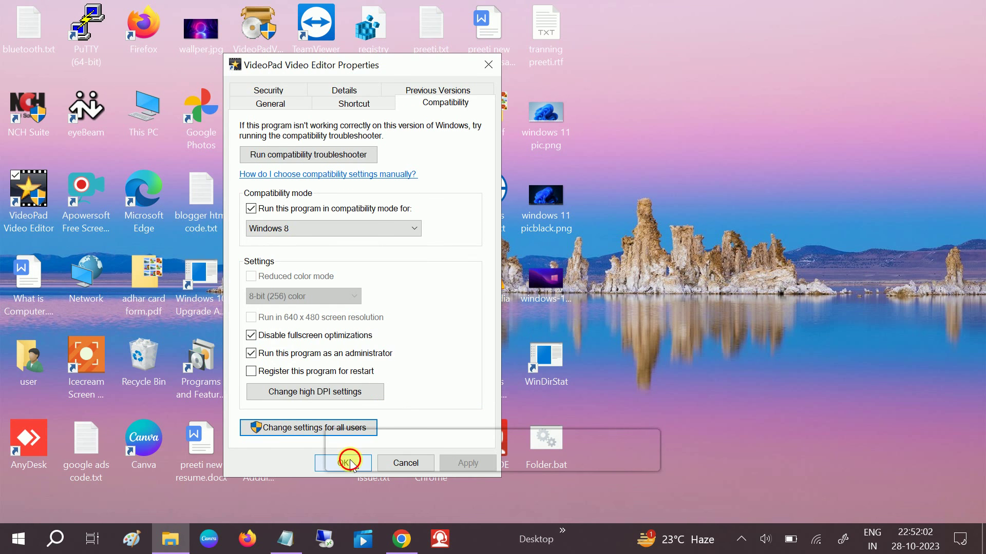
{"action": "left_click", "coordinate": [349, 460]}
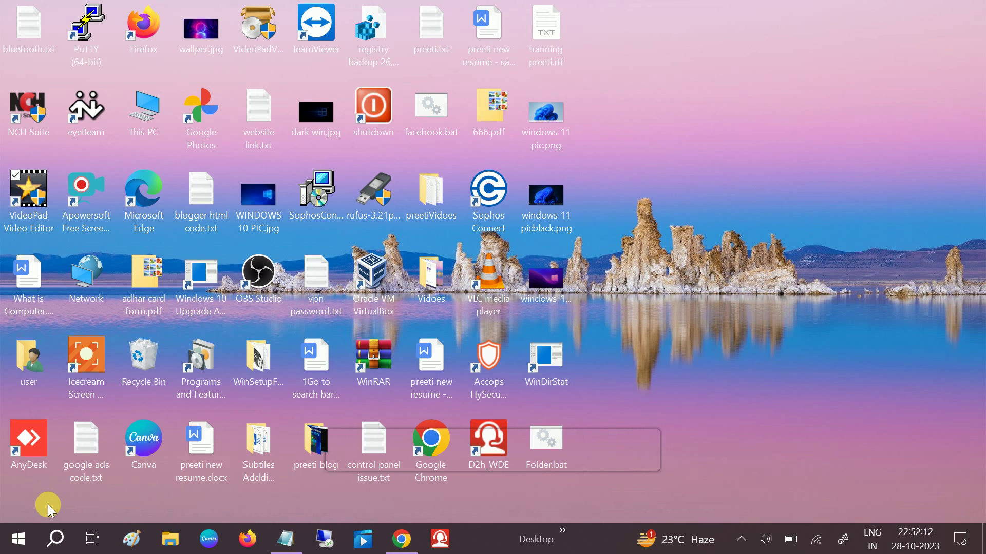
Open the display settings from the desktop, set the display resolution to 1366 × 768 and keep the change
{"action": "right_click", "coordinate": [667, 95]}
{"action": "left_click", "coordinate": [565, 255]}
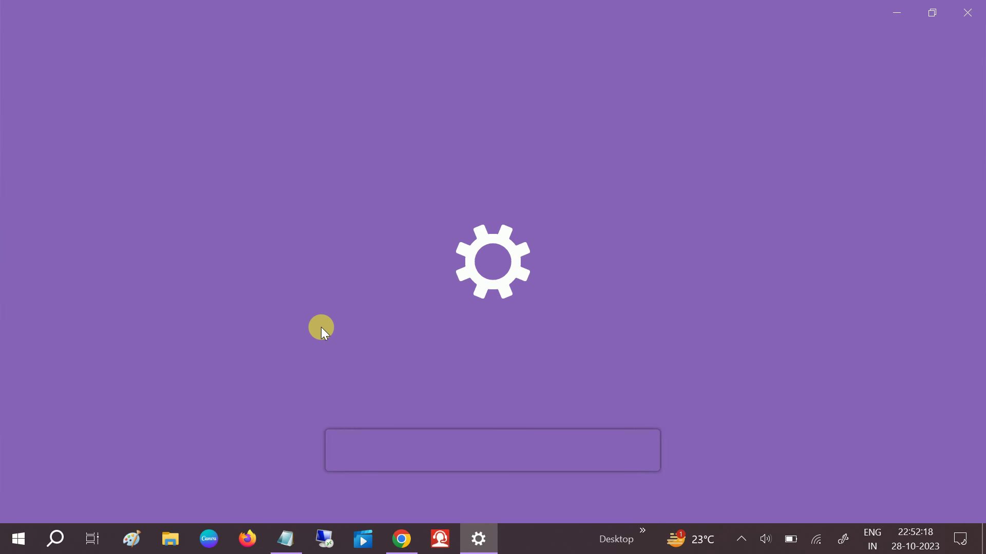
{"action": "scroll", "coordinate": [328, 329], "scroll_direction": "down", "scroll_amount": 3}
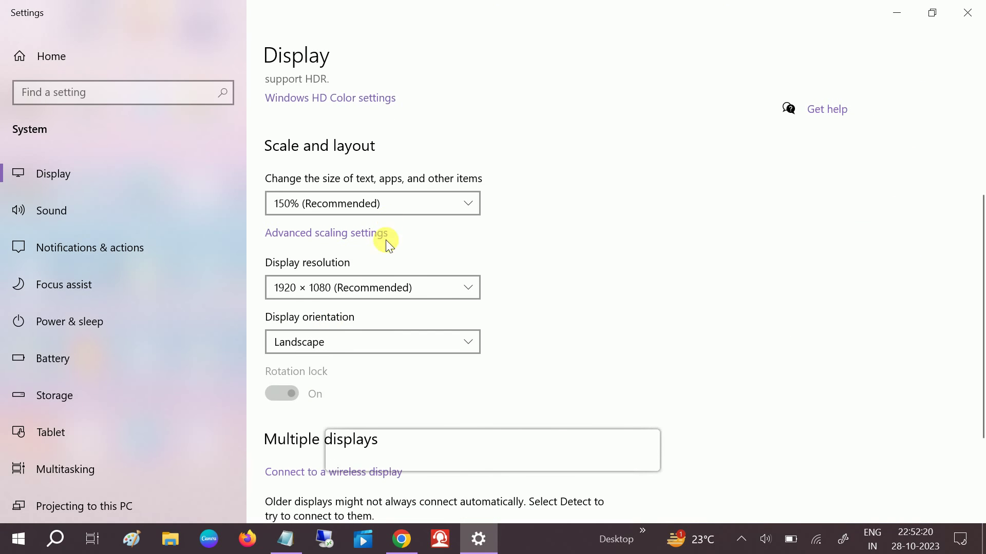
{"action": "left_click", "coordinate": [356, 289]}
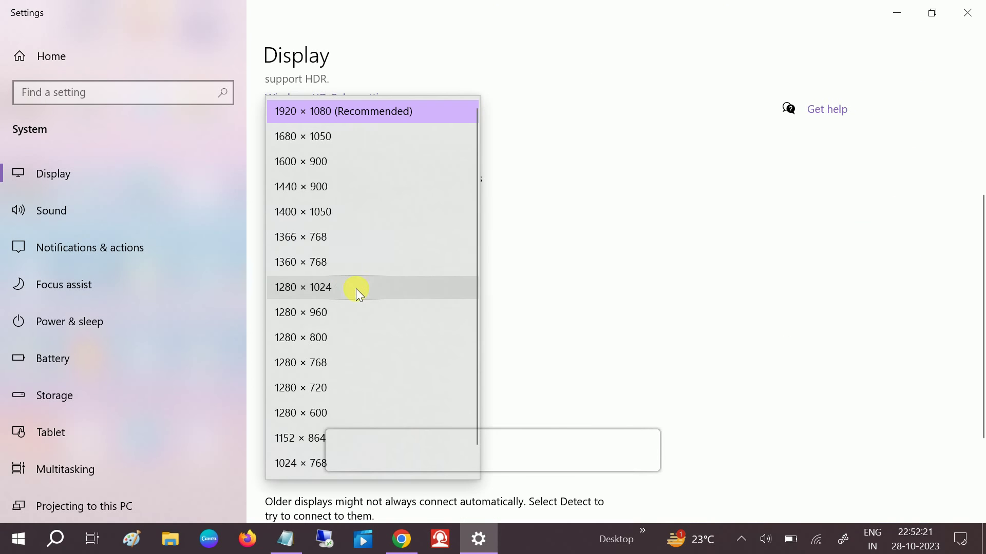
{"action": "left_click", "coordinate": [313, 238]}
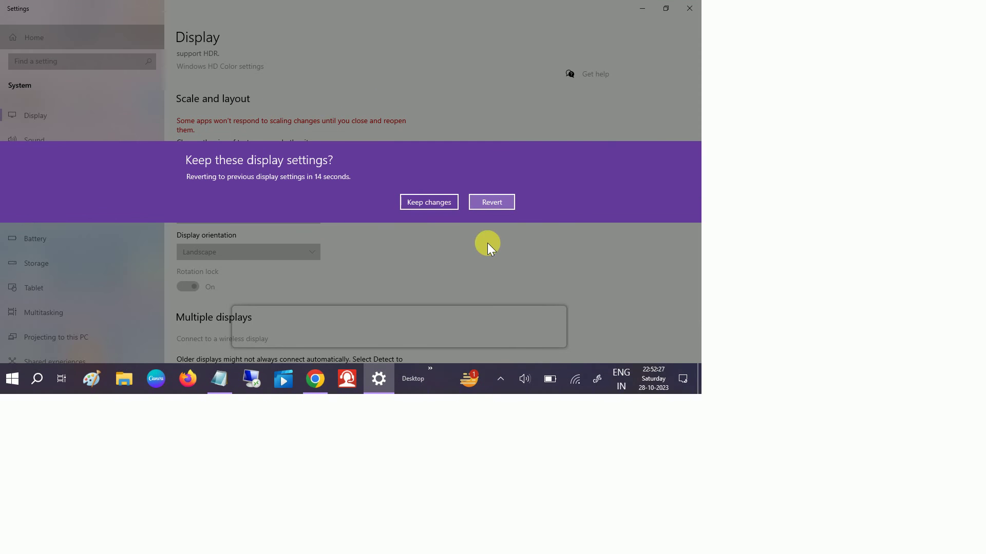
{"action": "left_click", "coordinate": [433, 203]}
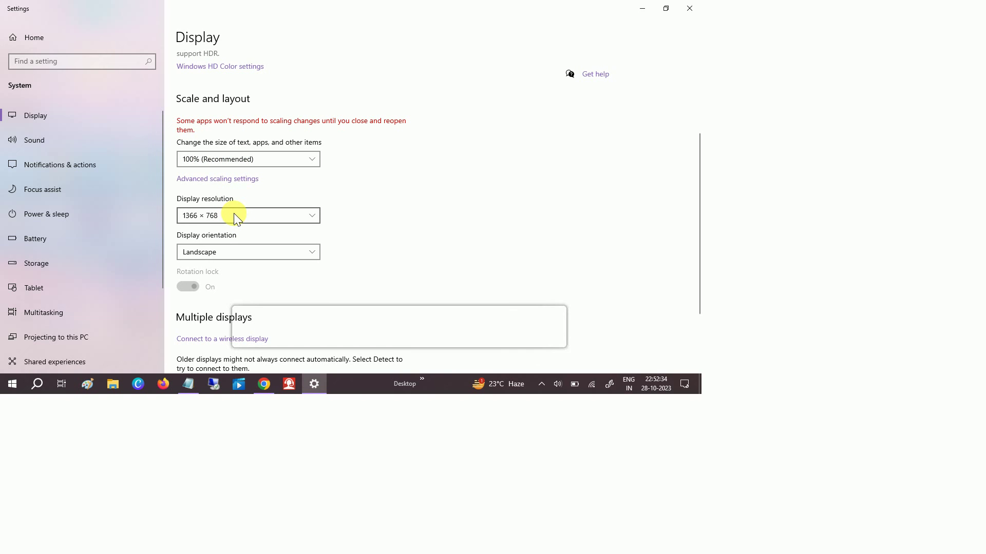
Open the advanced display settings, set the internal display's refresh rate to 40.015 Hz and keep the change
{"action": "scroll", "coordinate": [233, 214], "scroll_direction": "down", "scroll_amount": 2}
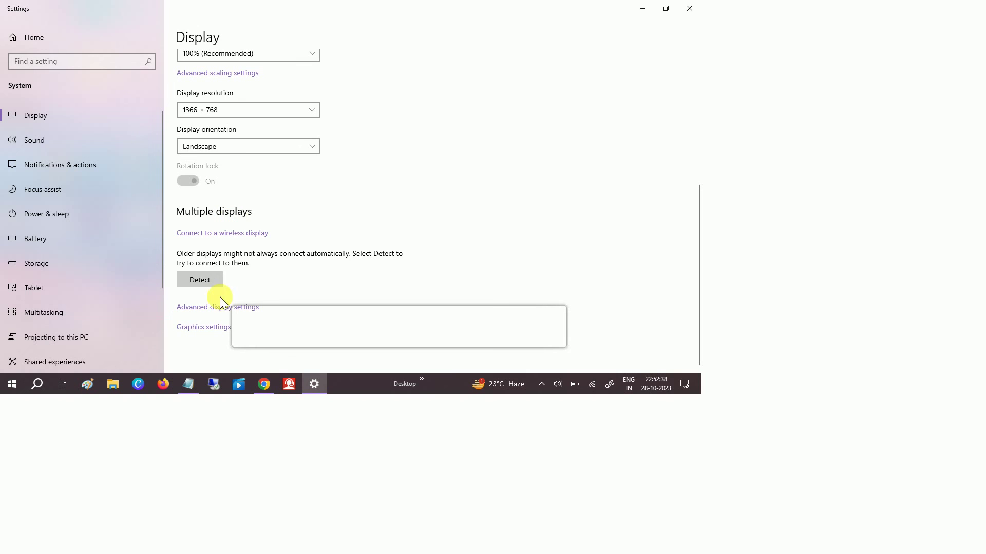
{"action": "left_click", "coordinate": [208, 308]}
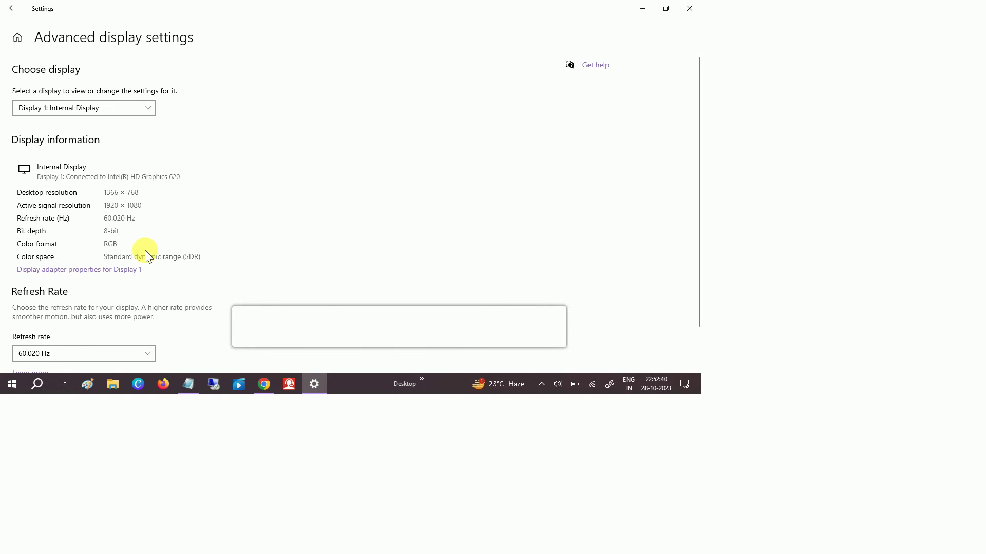
{"action": "scroll", "coordinate": [122, 199], "scroll_direction": "down", "scroll_amount": 1}
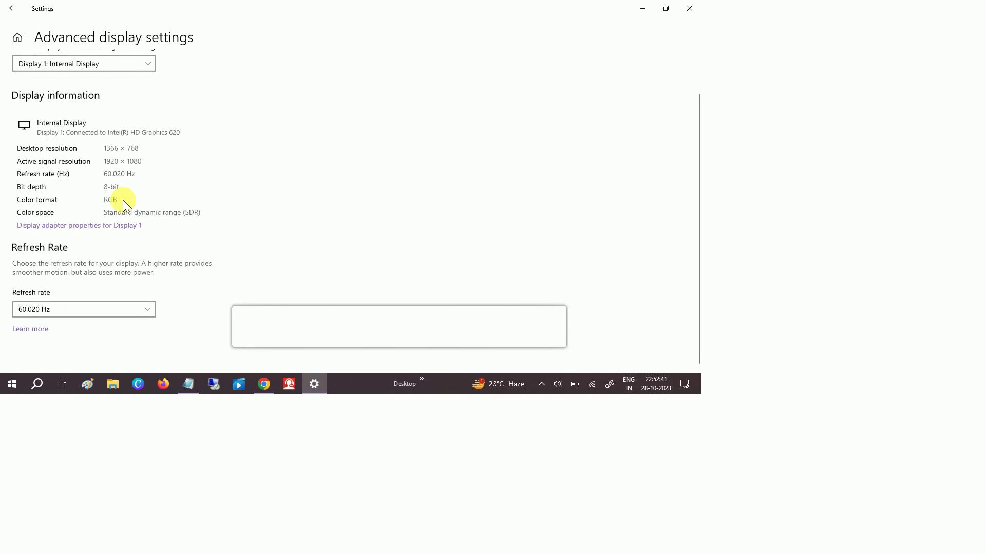
{"action": "left_click", "coordinate": [72, 307]}
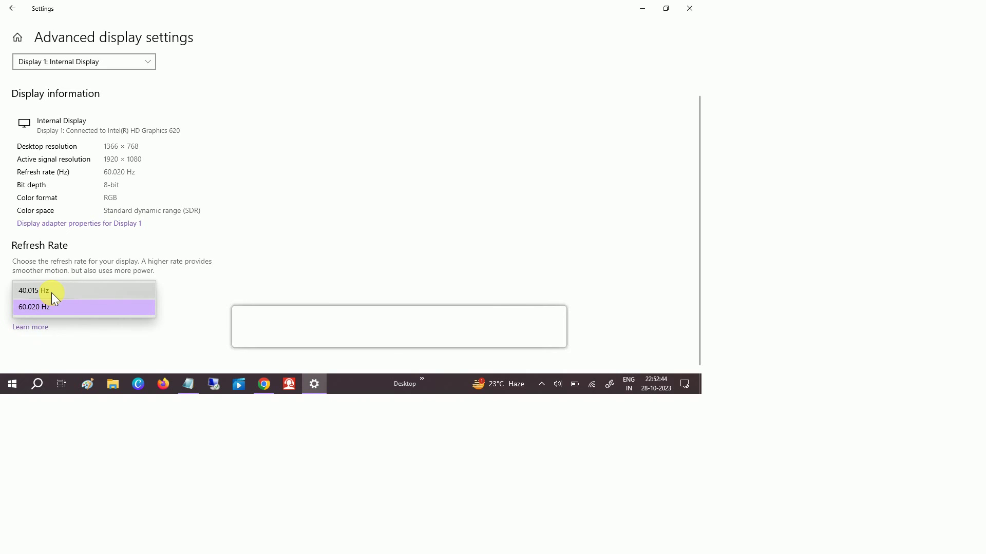
{"action": "left_click", "coordinate": [52, 292]}
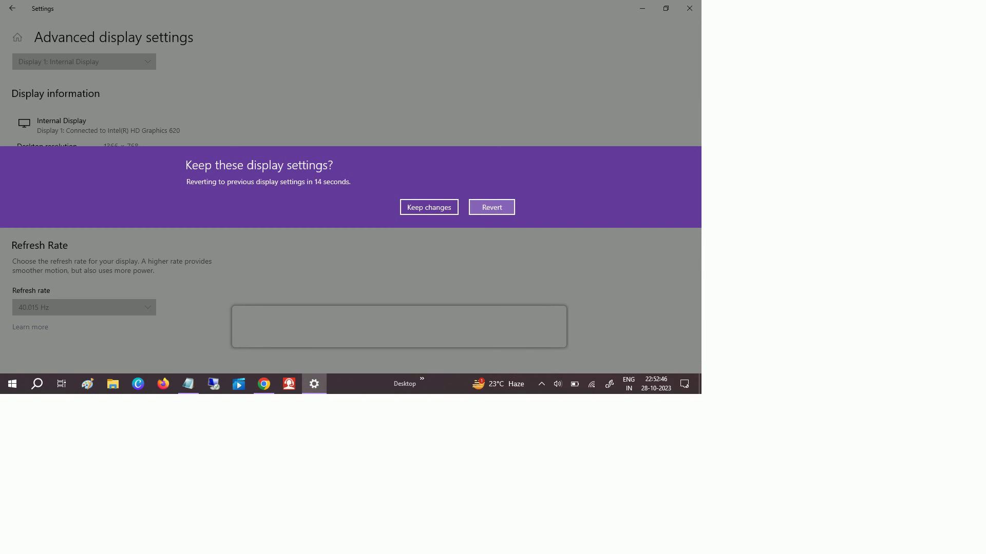
{"action": "left_click", "coordinate": [435, 206]}
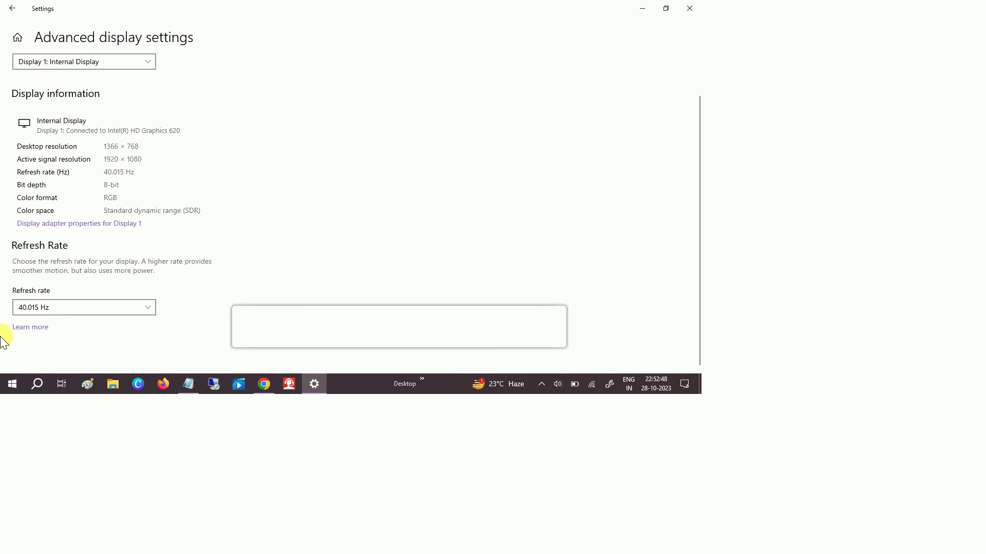
Set the internal display's refresh rate to 60.020 Hz, keep the change and close the settings
{"action": "left_click", "coordinate": [66, 309]}
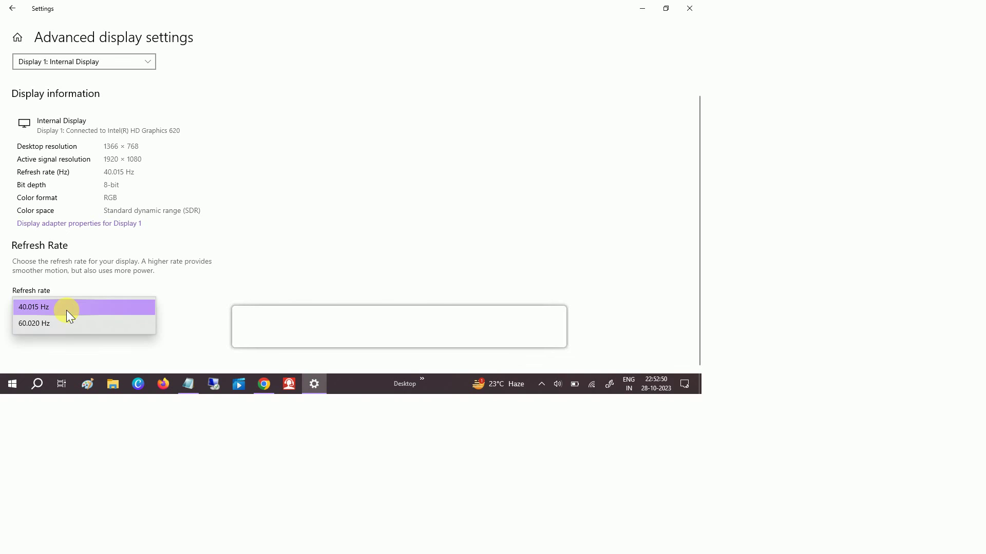
{"action": "left_click", "coordinate": [53, 329]}
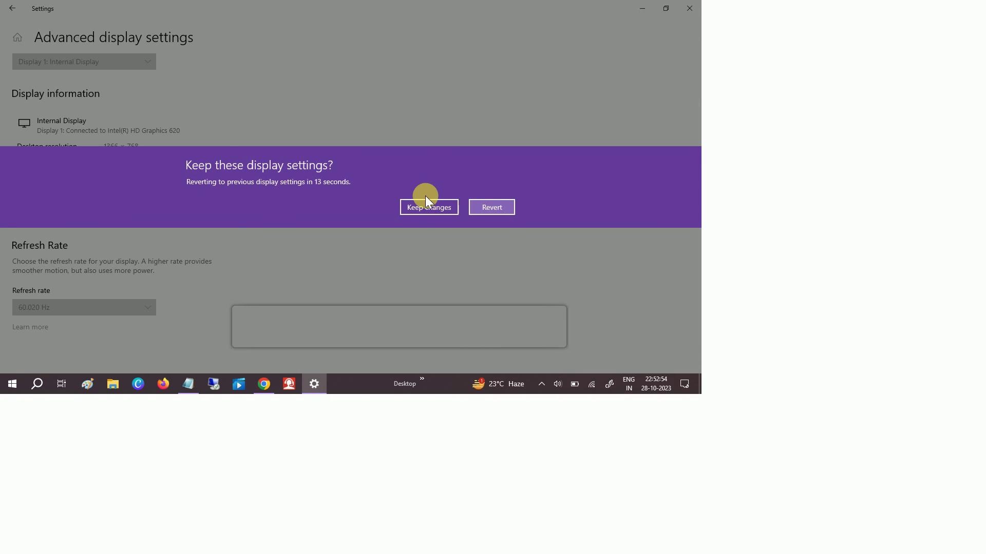
{"action": "left_click", "coordinate": [427, 203]}
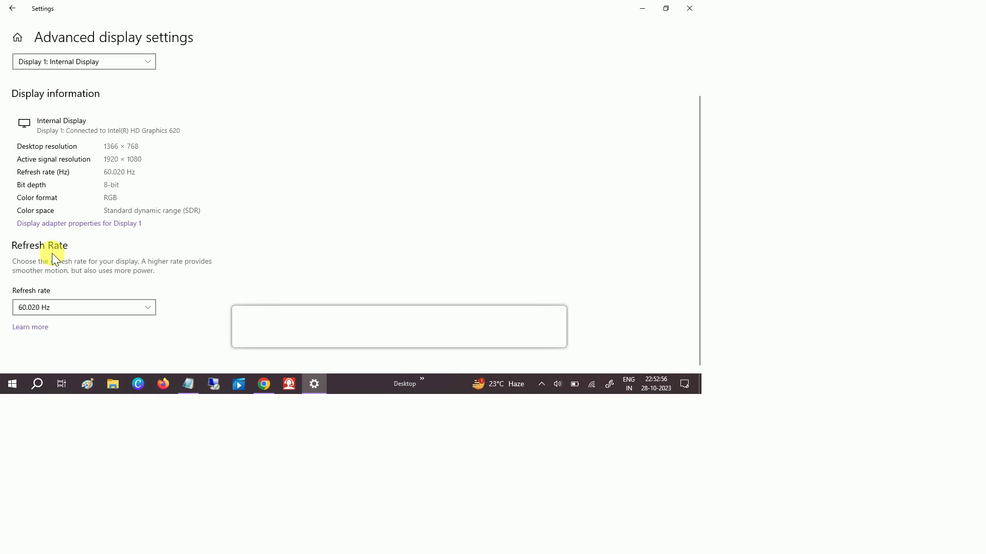
{"action": "left_click", "coordinate": [689, 9]}
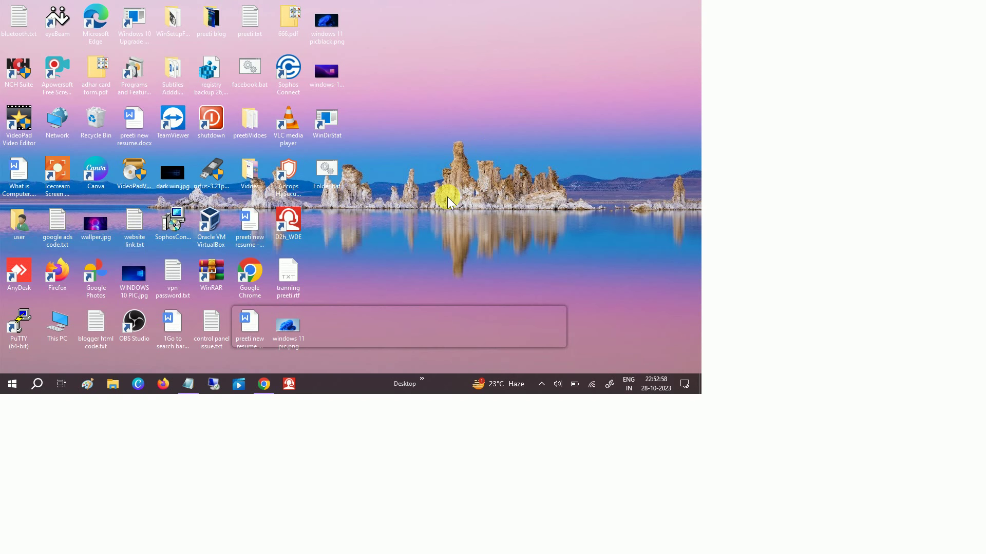